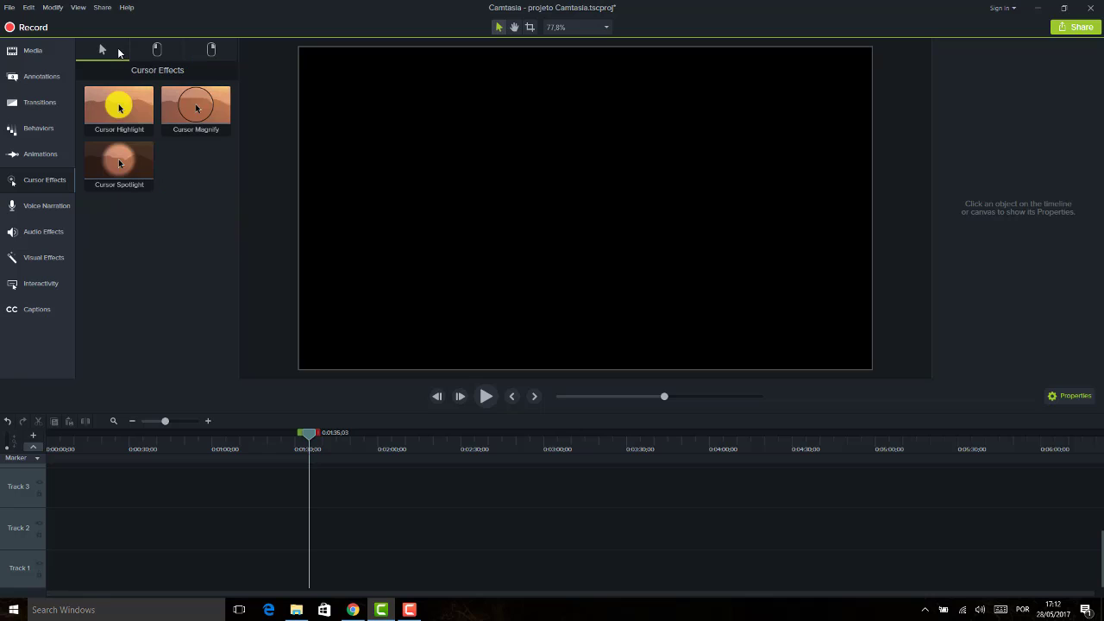
Look through the available left-click and right-click cursor effects.
{"action": "left_click", "coordinate": [158, 48]}
{"action": "left_click", "coordinate": [204, 49]}
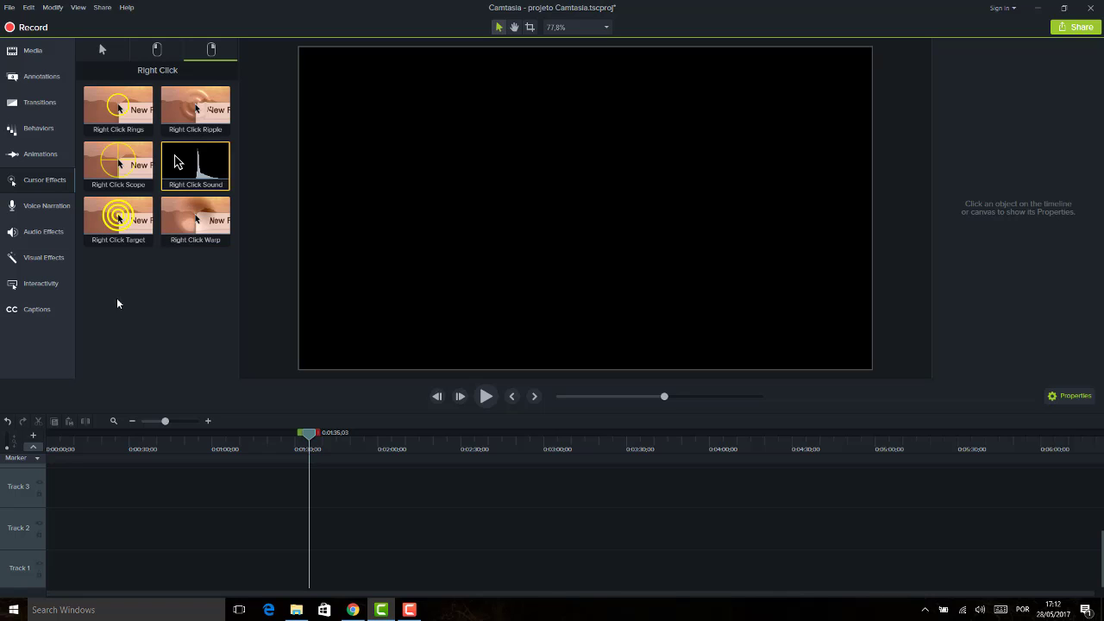
{"action": "left_click", "coordinate": [14, 612]}
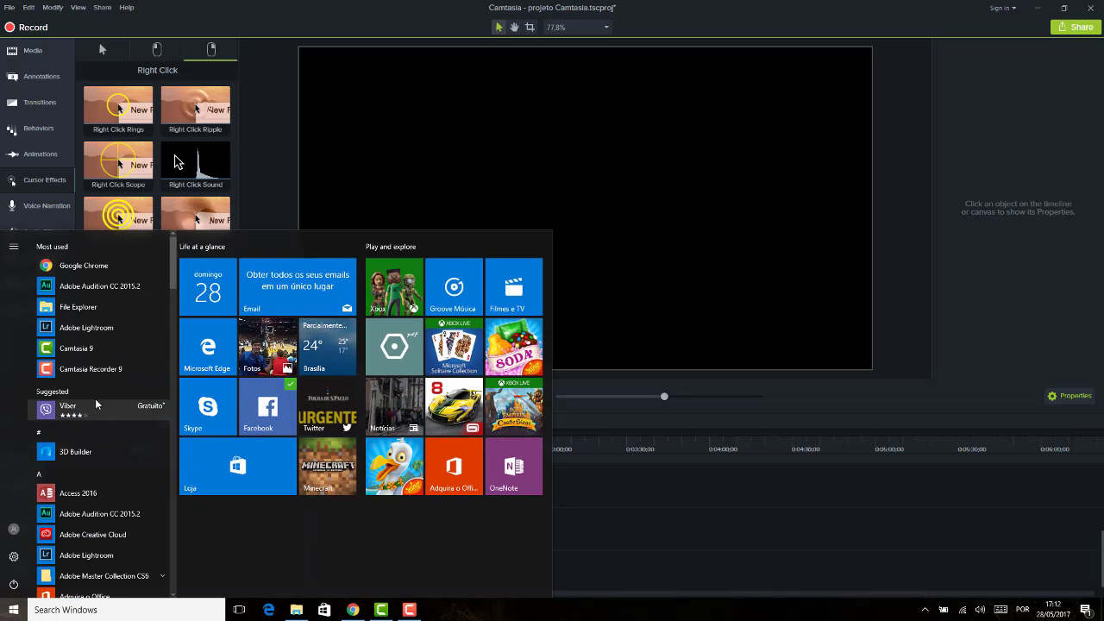
{"action": "left_click", "coordinate": [92, 349]}
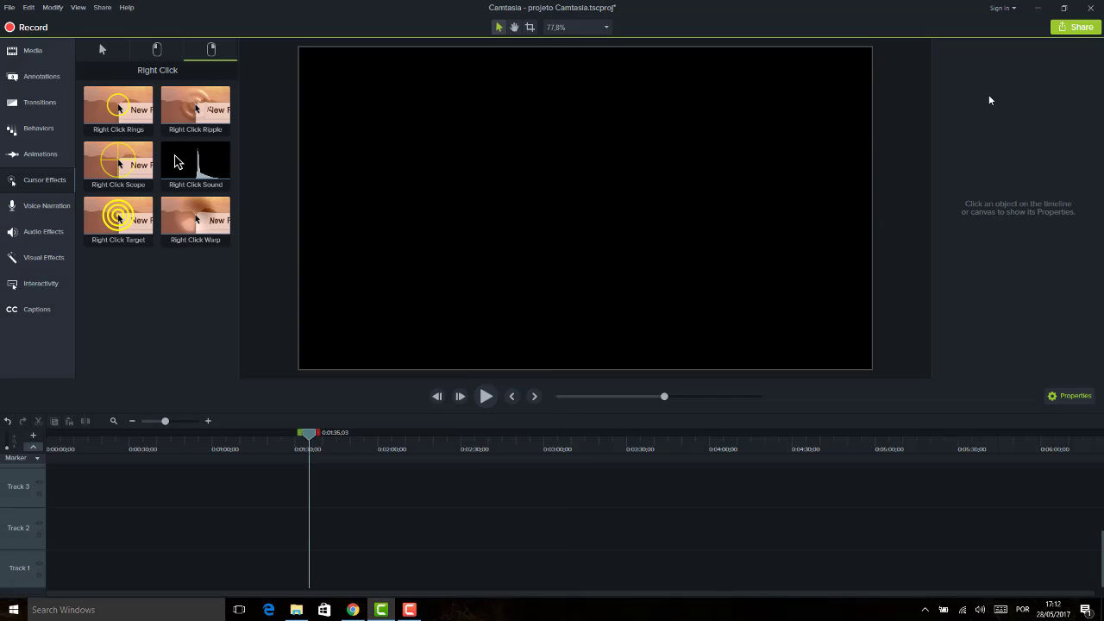
Exit Camtasia without saving the project changes and clear the remaining folder and browser windows off the desktop.
{"action": "left_click", "coordinate": [1096, 8]}
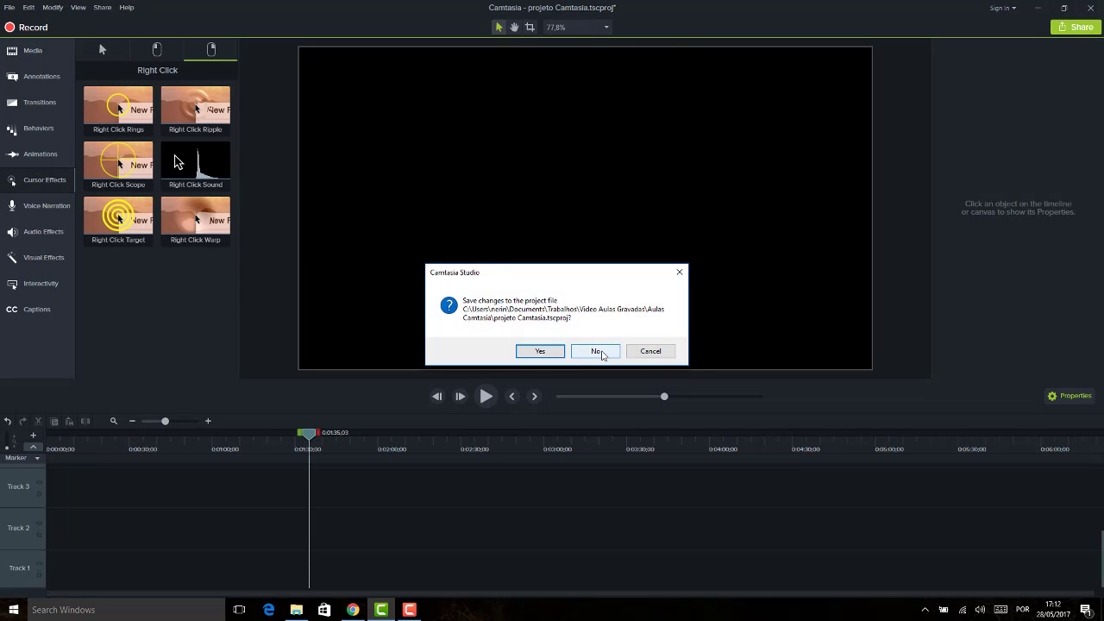
{"action": "left_click", "coordinate": [650, 351]}
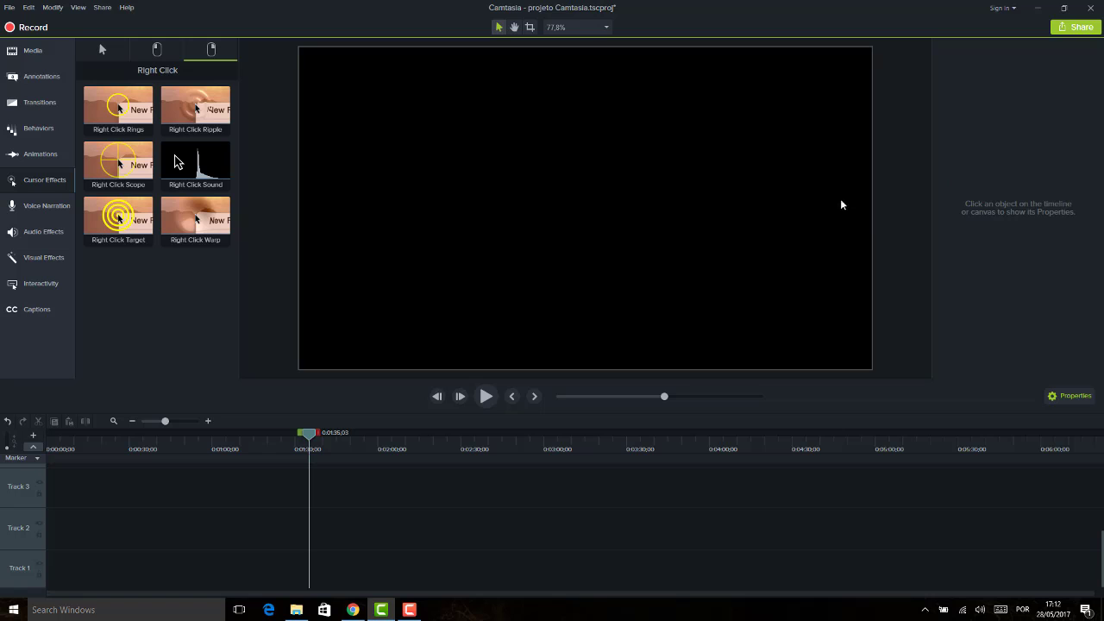
{"action": "left_click", "coordinate": [1097, 7]}
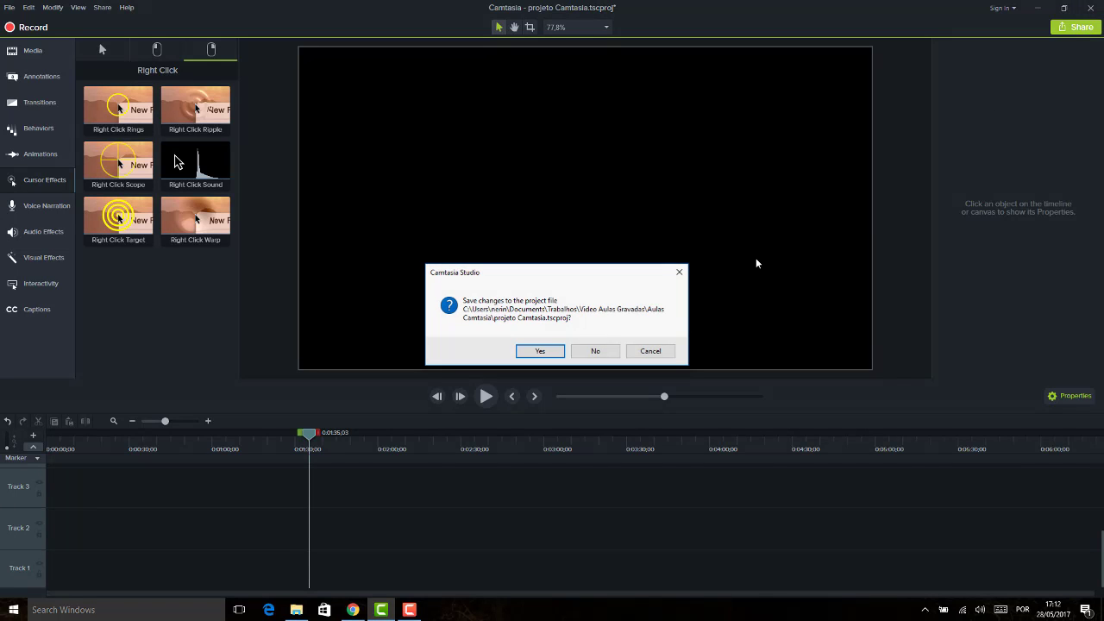
{"action": "left_click", "coordinate": [606, 355]}
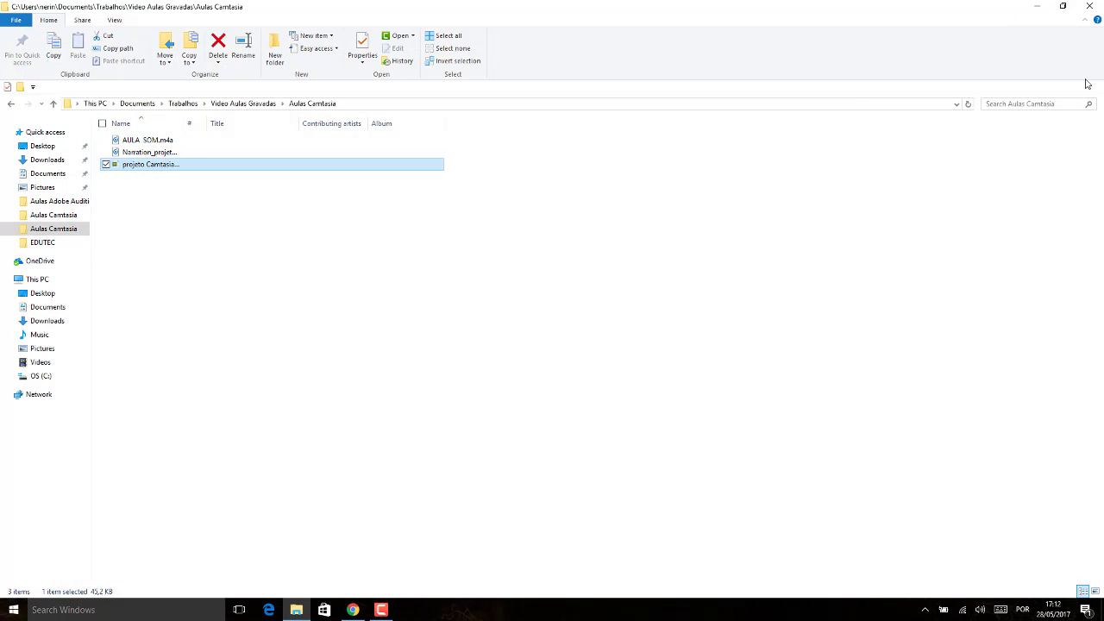
{"action": "left_click", "coordinate": [1088, 8]}
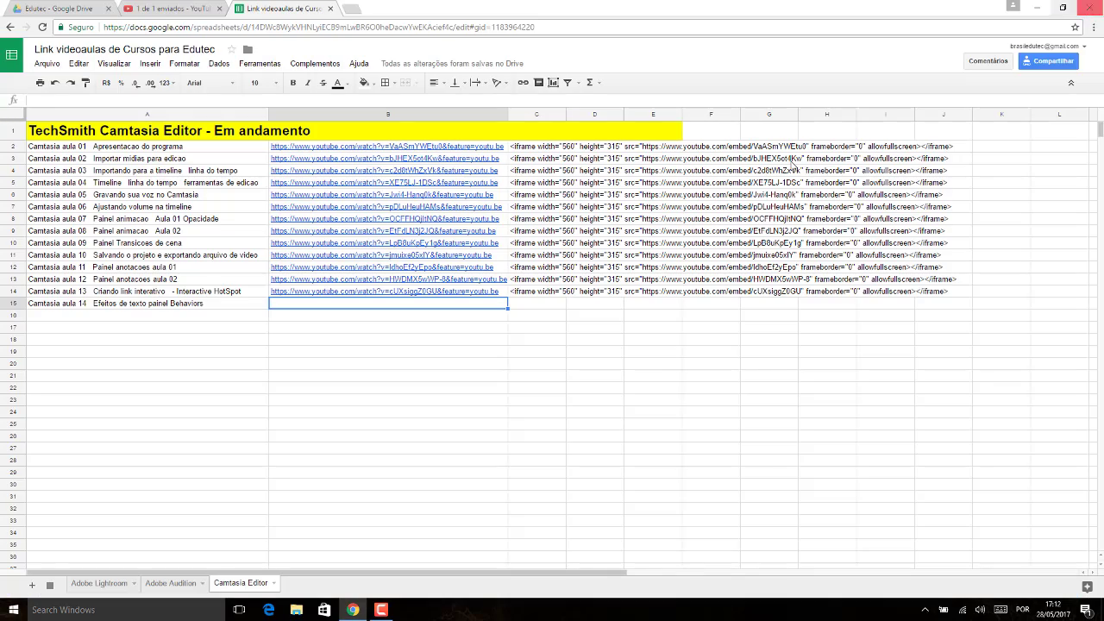
{"action": "left_click", "coordinate": [1039, 7]}
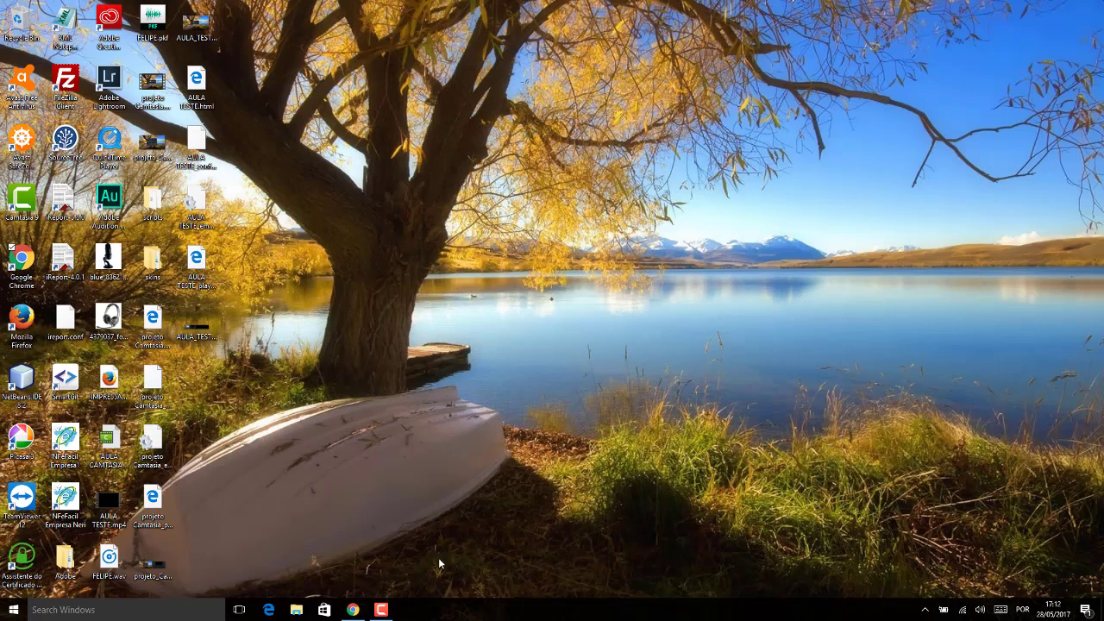
Launch Camtasia 9 and open the recent project projeto Camtasia.tscproj.
{"action": "left_click", "coordinate": [13, 609]}
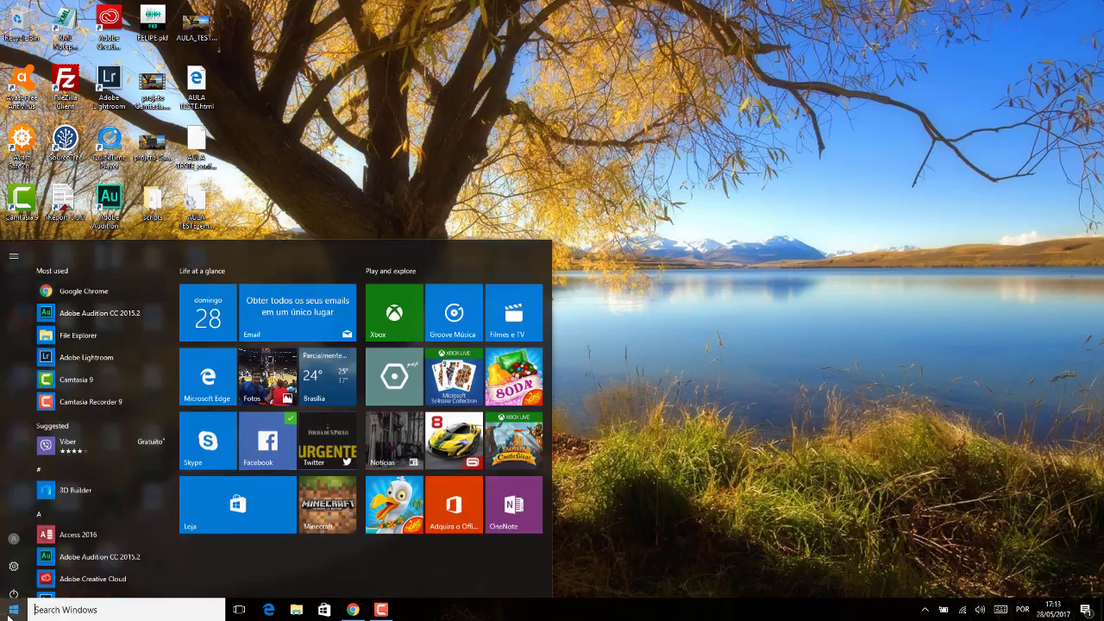
{"action": "left_click", "coordinate": [86, 349]}
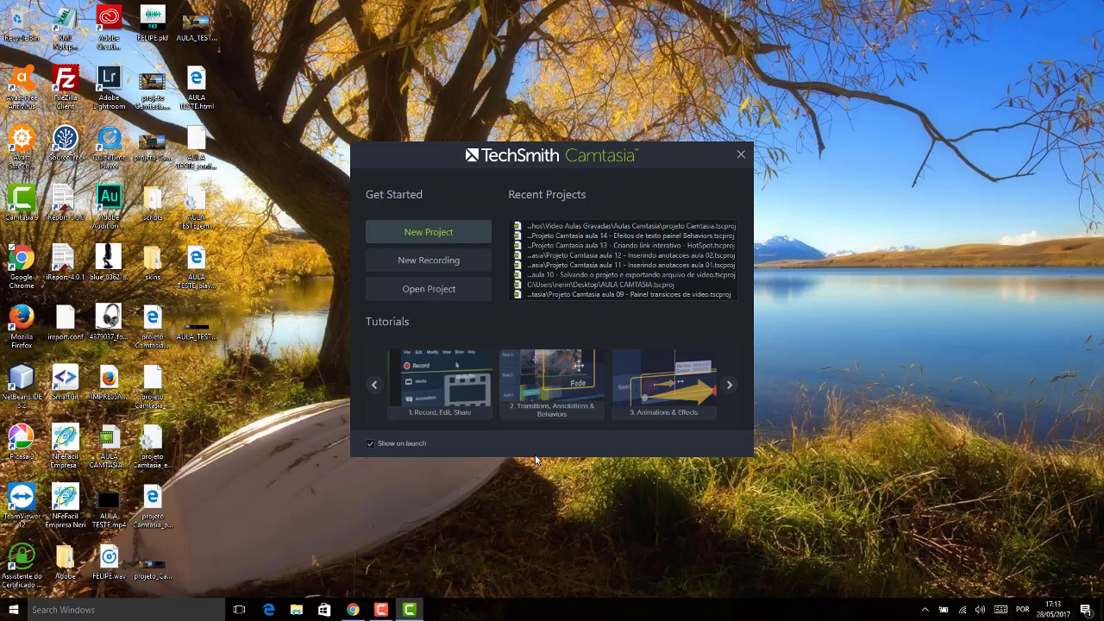
{"action": "left_click", "coordinate": [571, 227]}
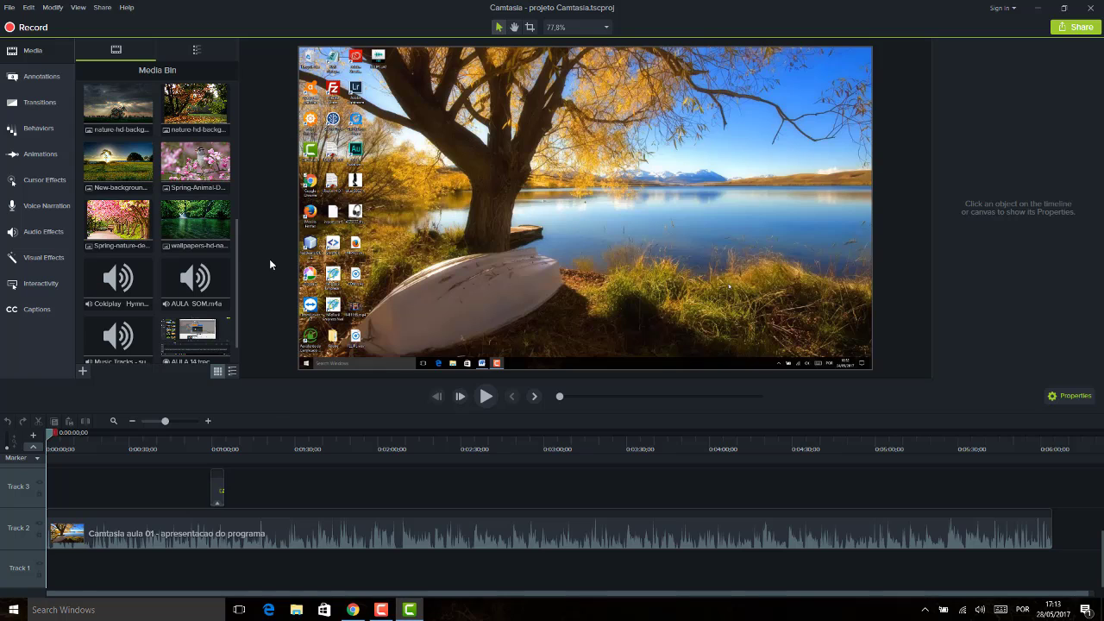
Delete the clips on Track 2 and Track 3 from the timeline.
{"action": "left_click_drag", "start_coordinate": [234, 243], "coordinate": [236, 189]}
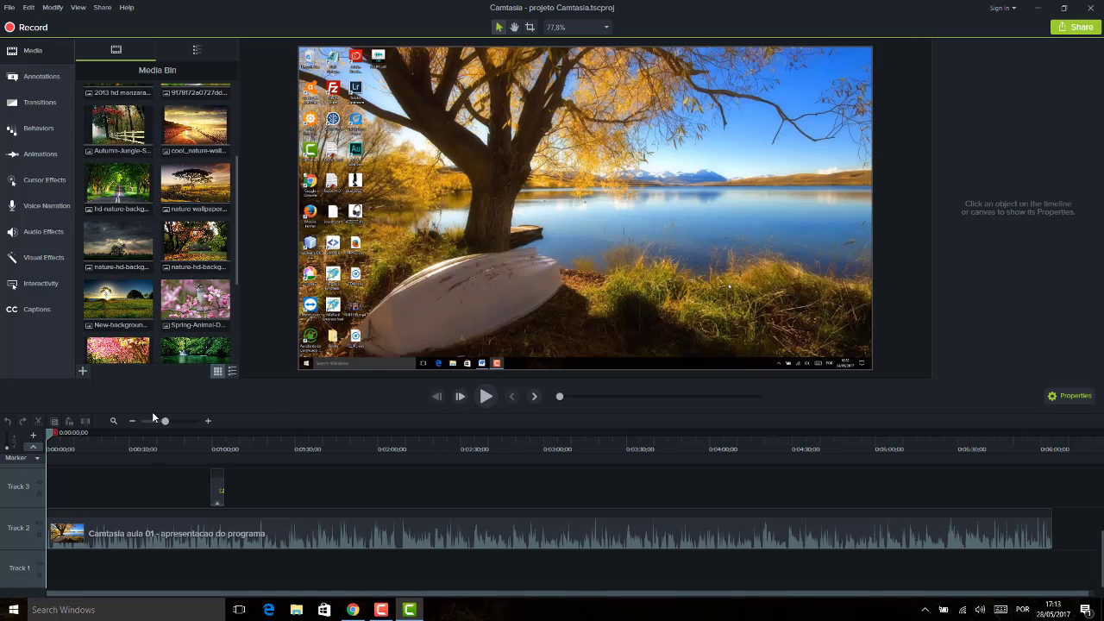
{"action": "left_click_drag", "start_coordinate": [126, 489], "coordinate": [248, 540]}
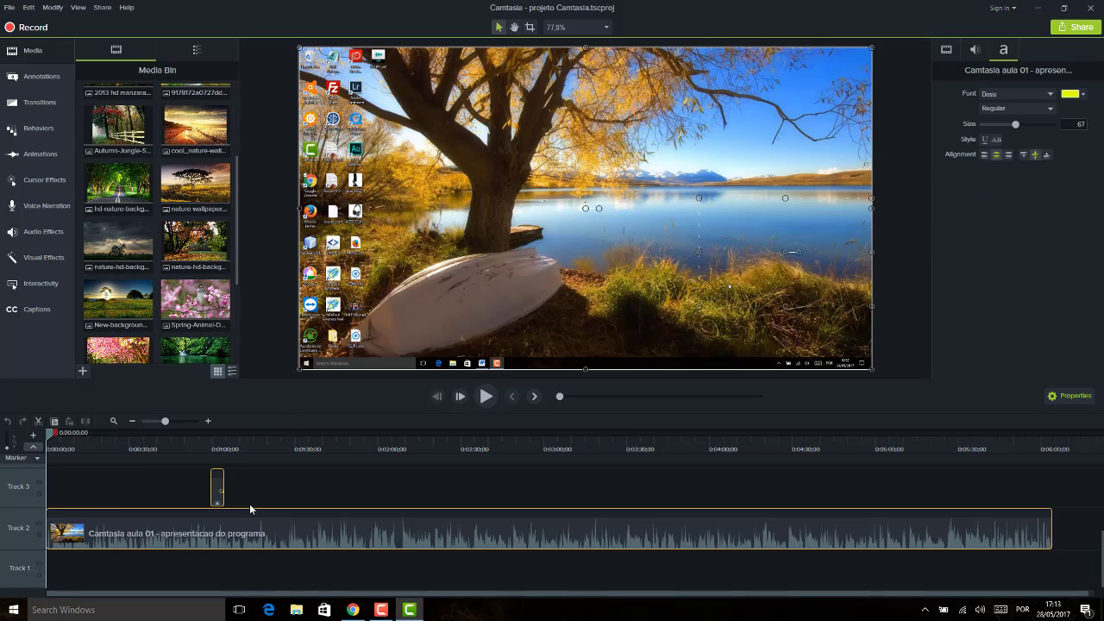
{"action": "key", "text": "Delete"}
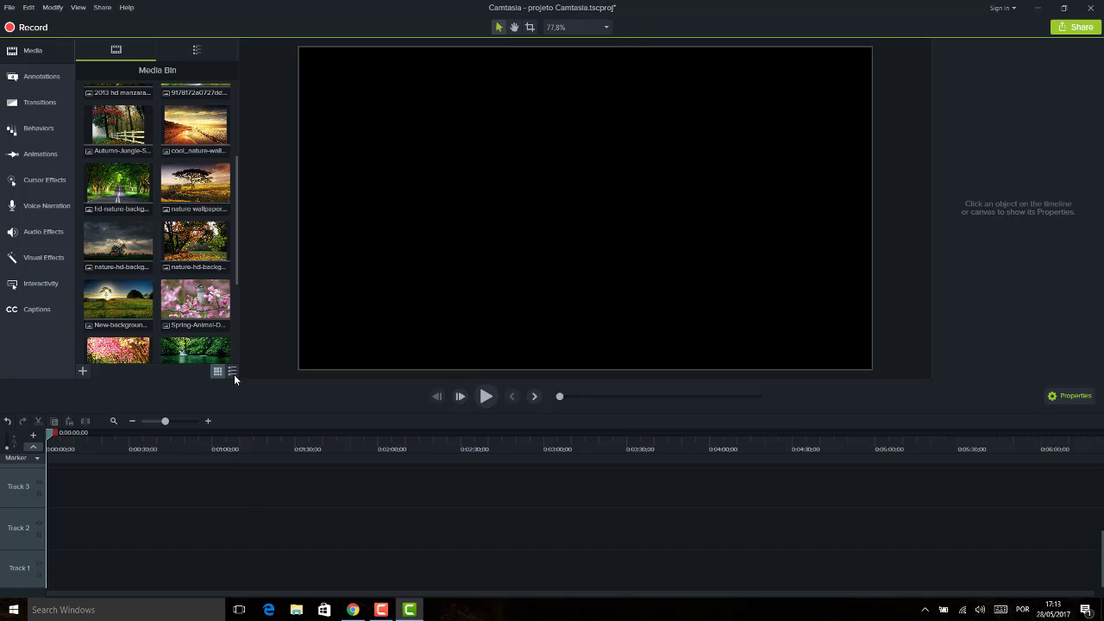
Add the AULA 14.trec screen recording from the media bin to the start of Track 1.
{"action": "left_click", "coordinate": [45, 180]}
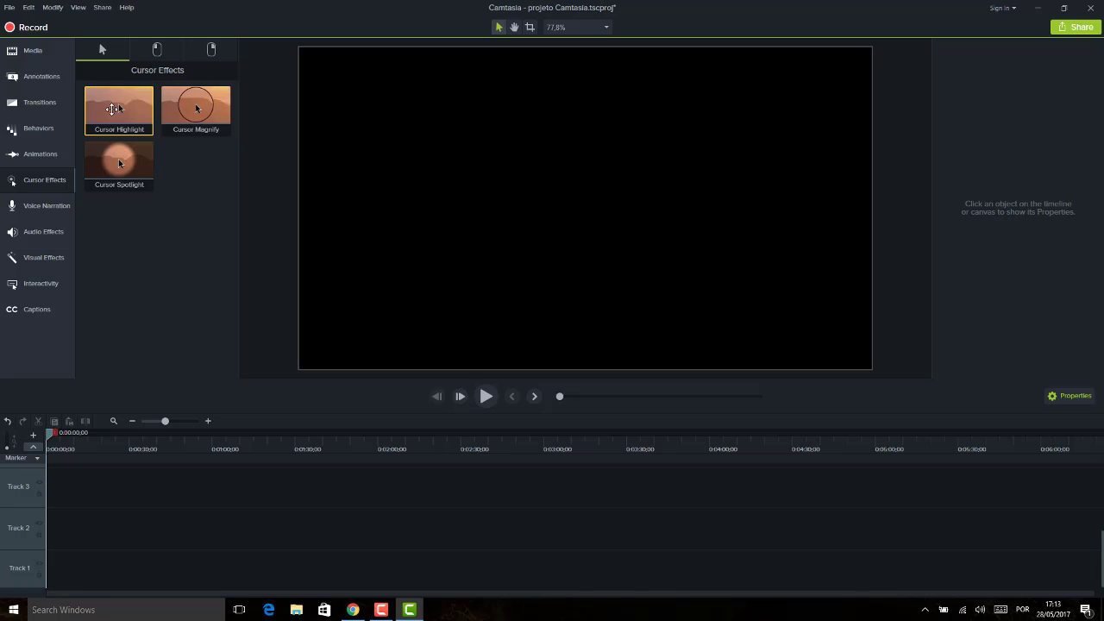
{"action": "left_click", "coordinate": [41, 54]}
{"action": "left_click_drag", "start_coordinate": [236, 188], "coordinate": [231, 274]}
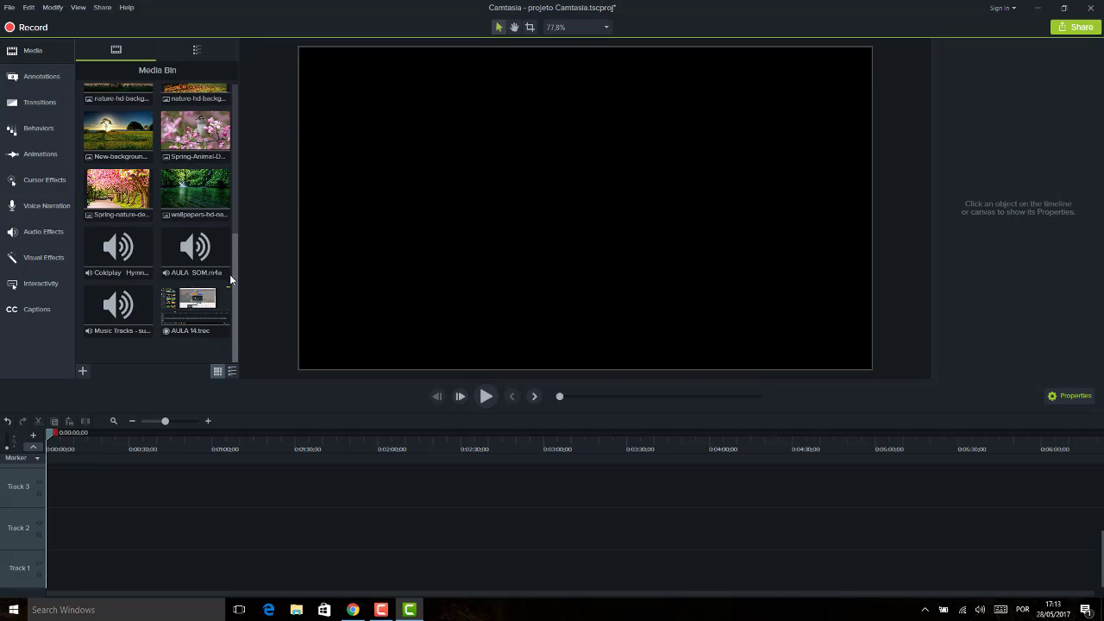
{"action": "left_click_drag", "start_coordinate": [164, 317], "coordinate": [49, 572]}
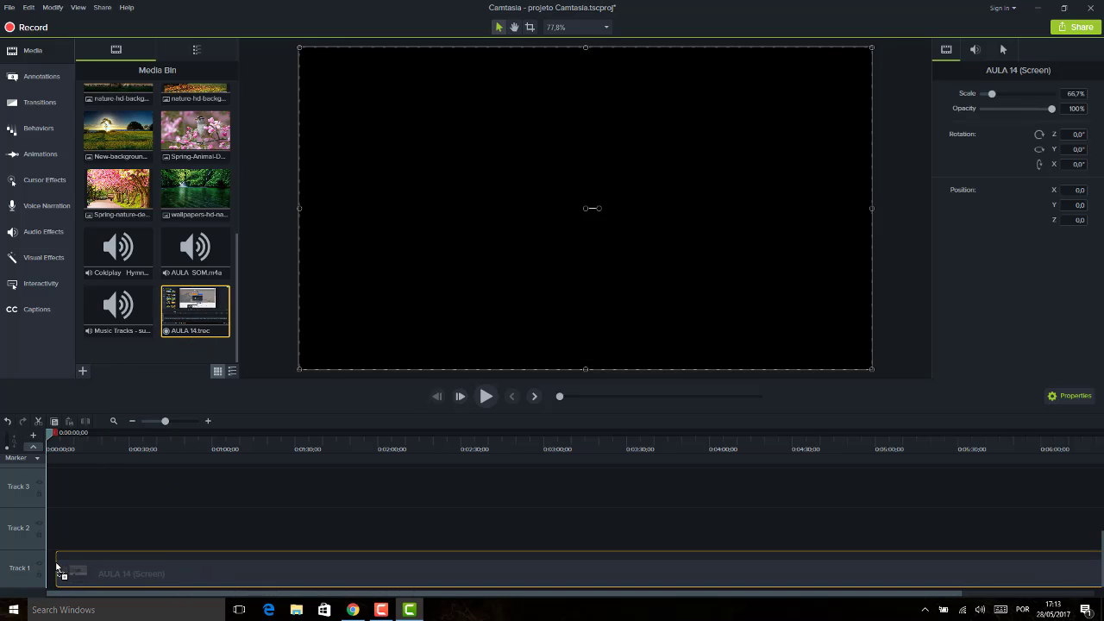
Apply the Cursor Highlight effect to the AULA 14 clip with the playhead at 0:00:13;03.
{"action": "left_click_drag", "start_coordinate": [49, 432], "coordinate": [71, 431]}
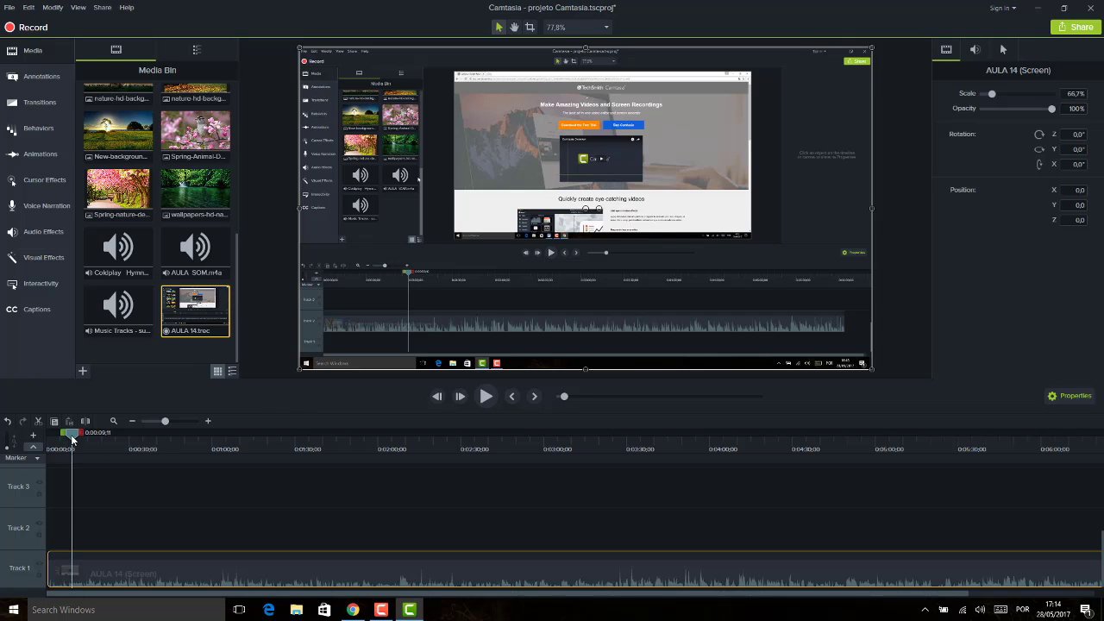
{"action": "left_click_drag", "start_coordinate": [73, 435], "coordinate": [82, 442]}
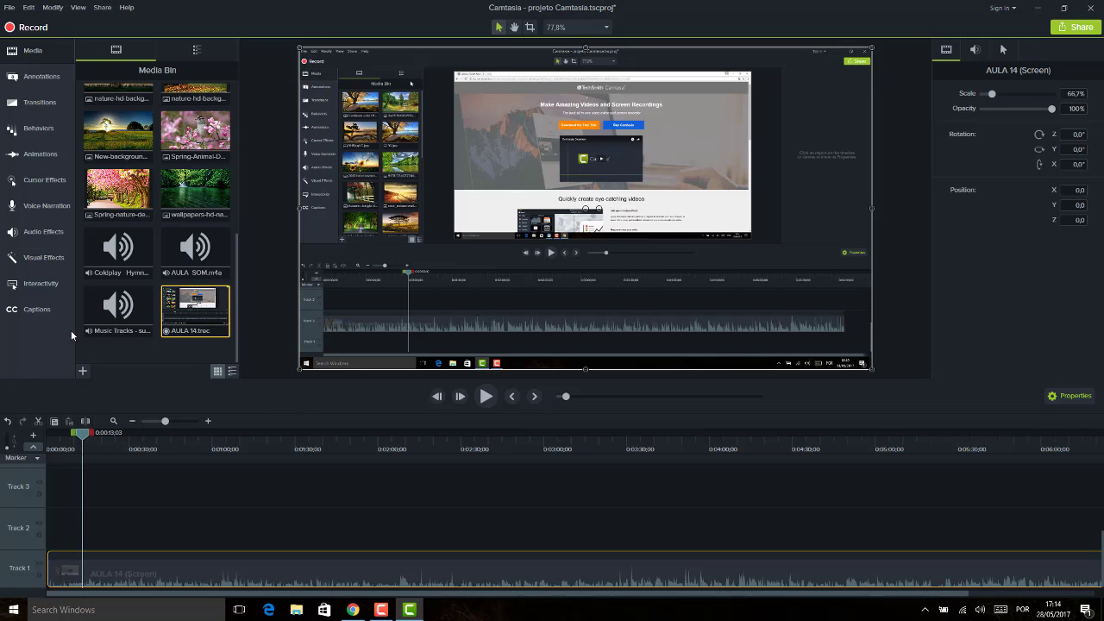
{"action": "left_click", "coordinate": [43, 180]}
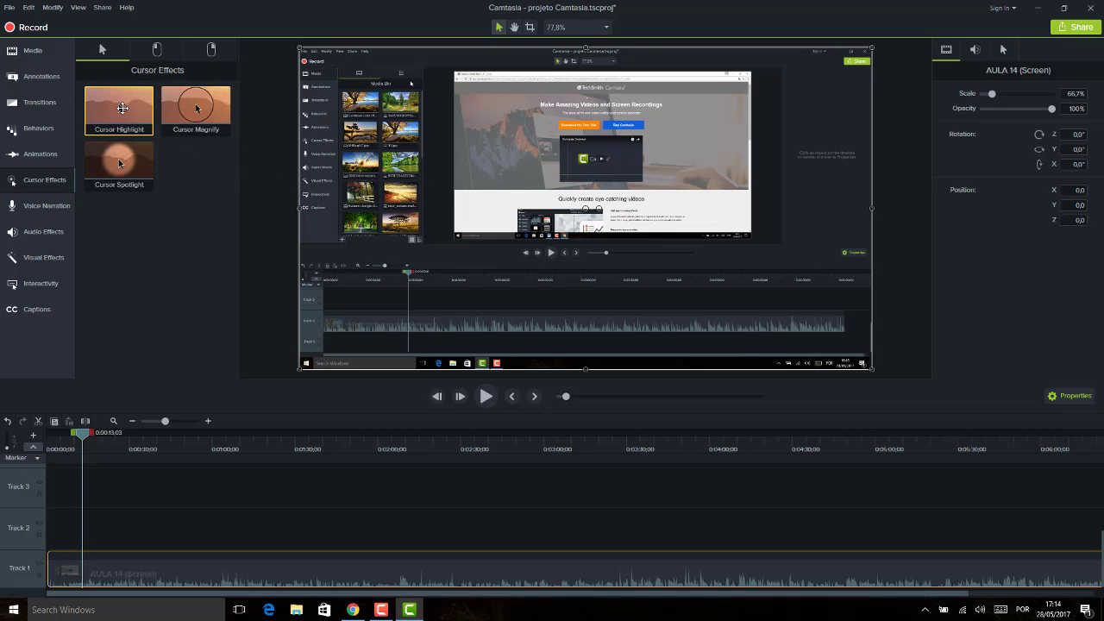
{"action": "left_click_drag", "start_coordinate": [117, 112], "coordinate": [180, 578]}
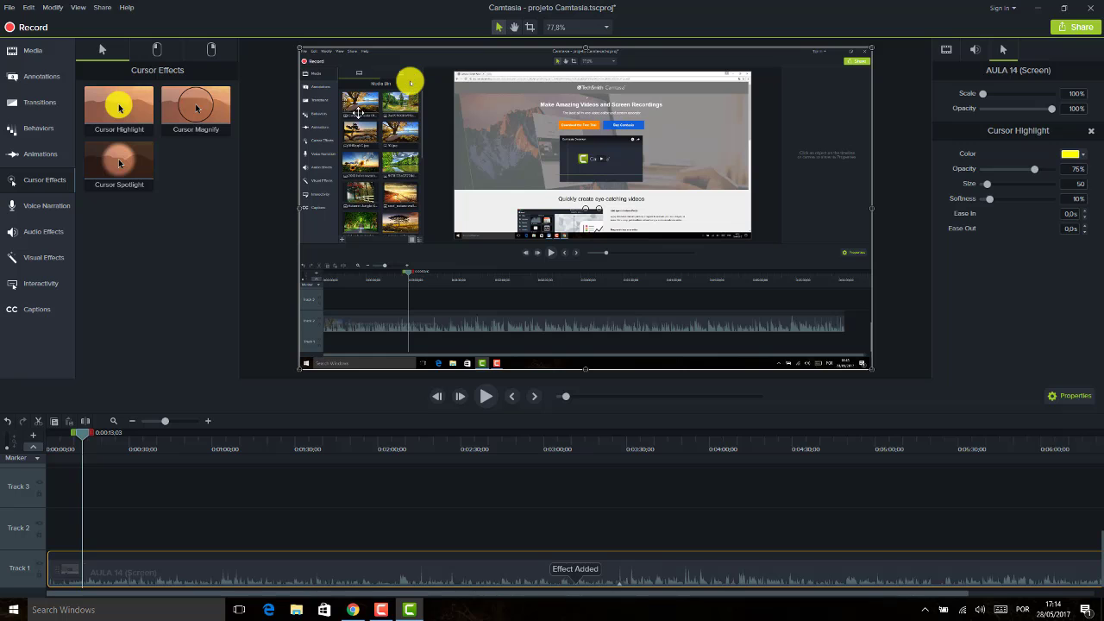
Preview the highlight up to 0:02:29;12, add Cursor Magnify to the AULA 14 clip and preview it up to 0:02:50;00.
{"action": "left_click_drag", "start_coordinate": [87, 439], "coordinate": [462, 476]}
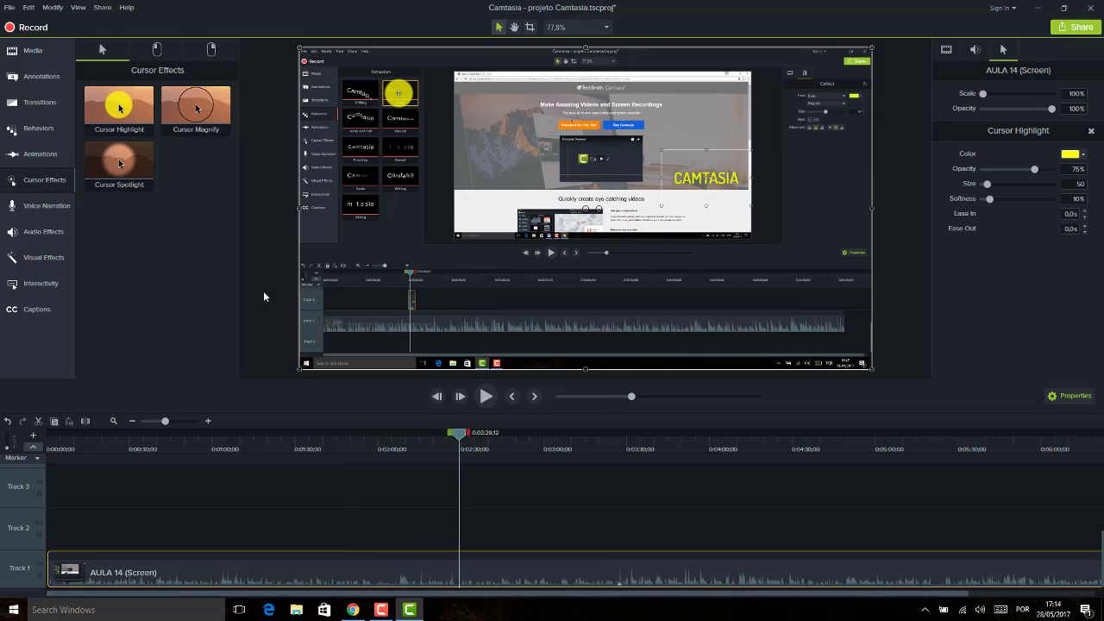
{"action": "left_click_drag", "start_coordinate": [194, 100], "coordinate": [246, 571]}
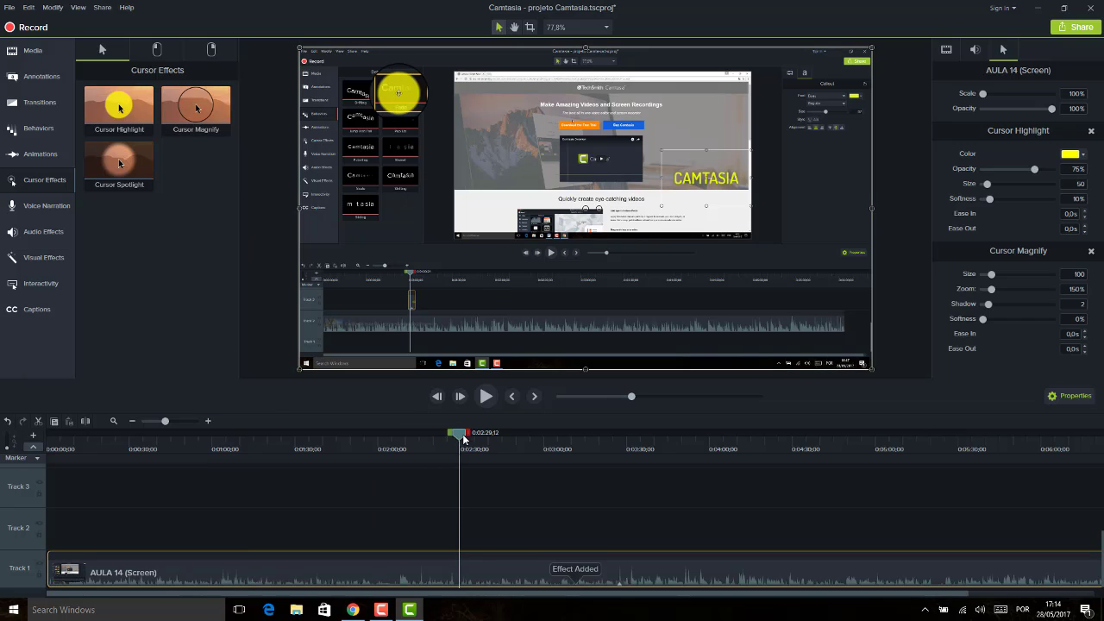
{"action": "left_click_drag", "start_coordinate": [463, 439], "coordinate": [516, 440]}
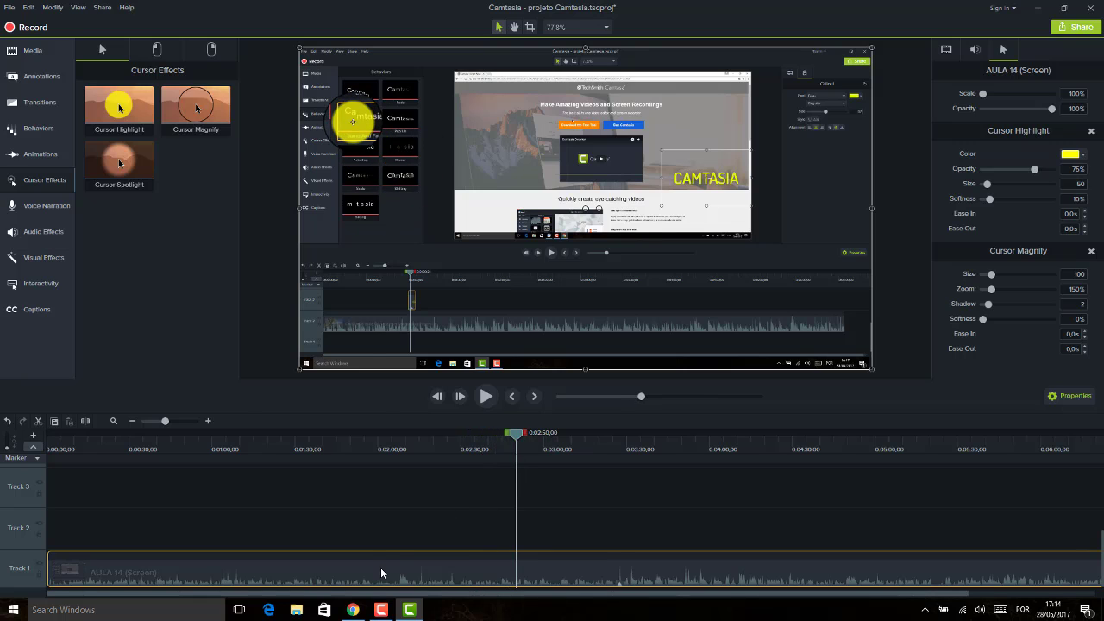
Remove all effects from the AULA 14 clip, apply only Cursor Magnify and preview it up to 0:05:17;23.
{"action": "right_click", "coordinate": [381, 567]}
{"action": "mouse_move", "coordinate": [281, 550]}
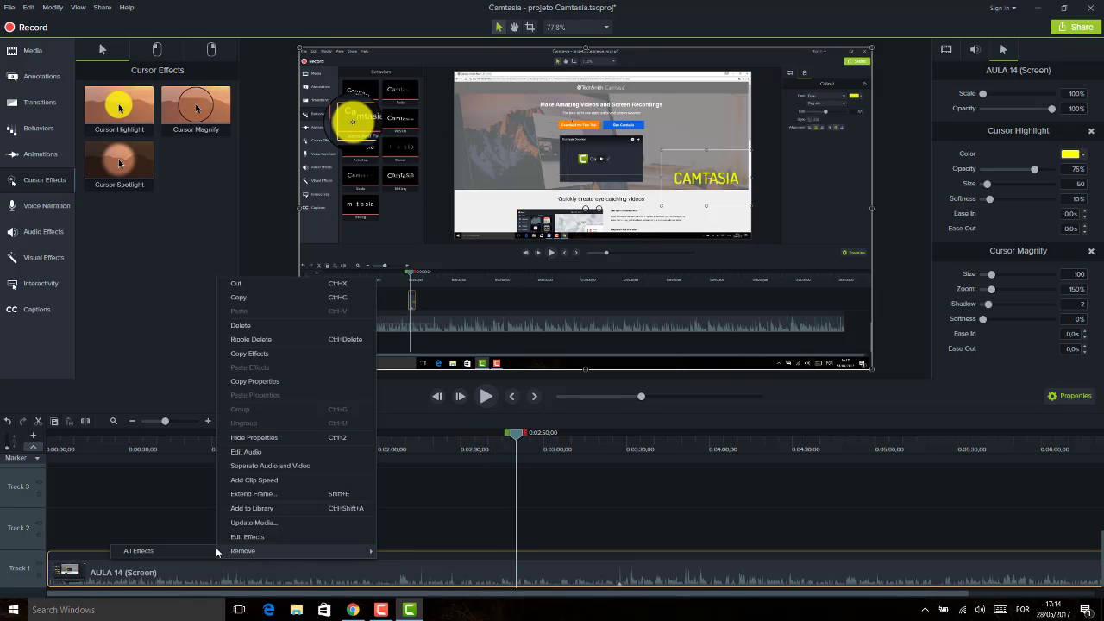
{"action": "left_click", "coordinate": [183, 549]}
{"action": "left_click_drag", "start_coordinate": [192, 105], "coordinate": [255, 565]}
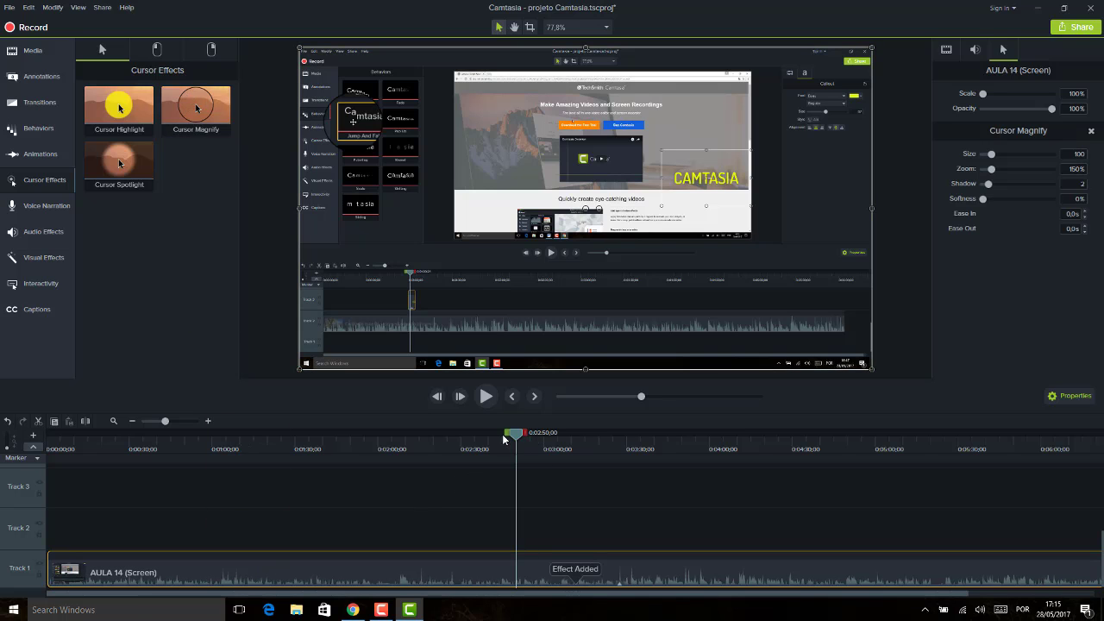
{"action": "left_click_drag", "start_coordinate": [504, 439], "coordinate": [925, 468]}
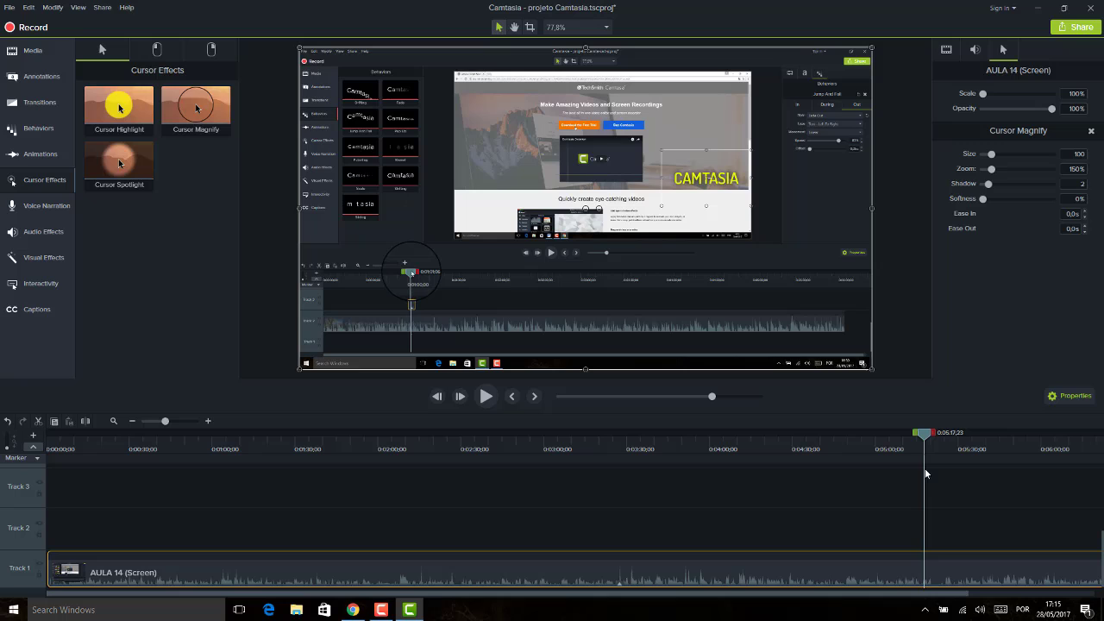
Remove all effects from the AULA 14 clip on Track 1.
{"action": "right_click", "coordinate": [340, 568]}
{"action": "mouse_move", "coordinate": [309, 552]}
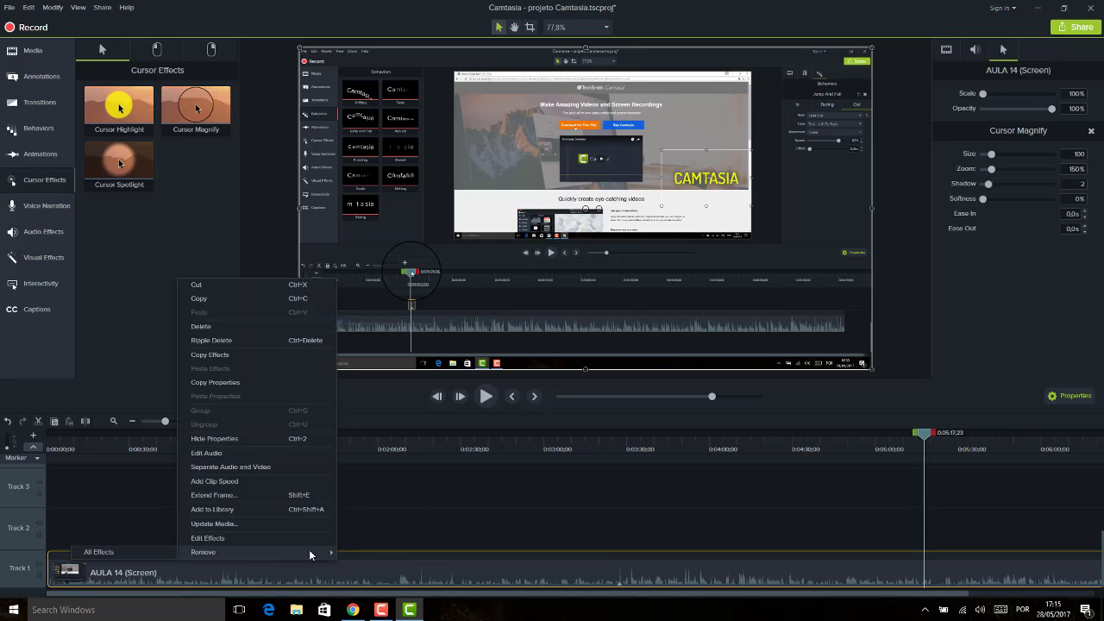
{"action": "left_click", "coordinate": [98, 552]}
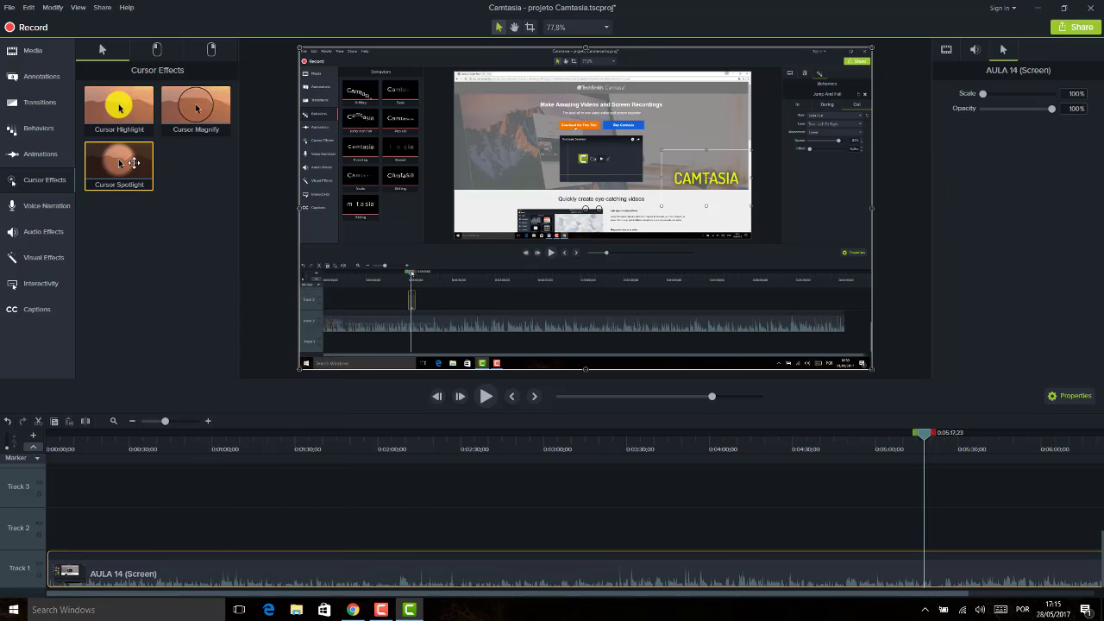
Split the AULA 14 clip on Track 1 at 0:03:16;27 and at 0:03:26;14.
{"action": "left_click_drag", "start_coordinate": [487, 450], "coordinate": [591, 447]}
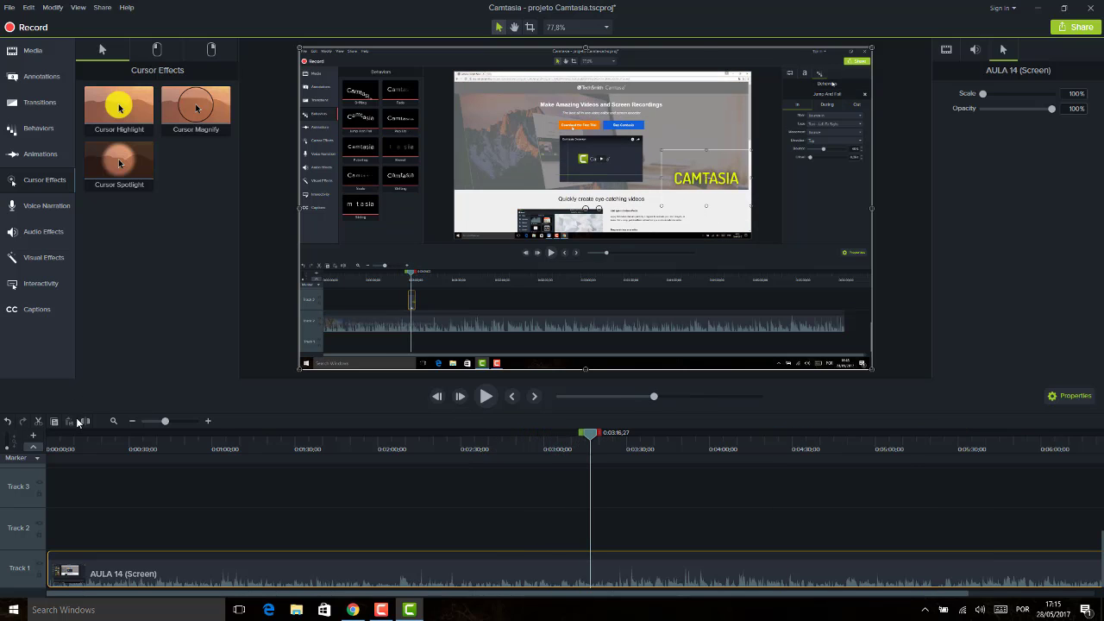
{"action": "left_click", "coordinate": [80, 422]}
{"action": "left_click", "coordinate": [613, 438]}
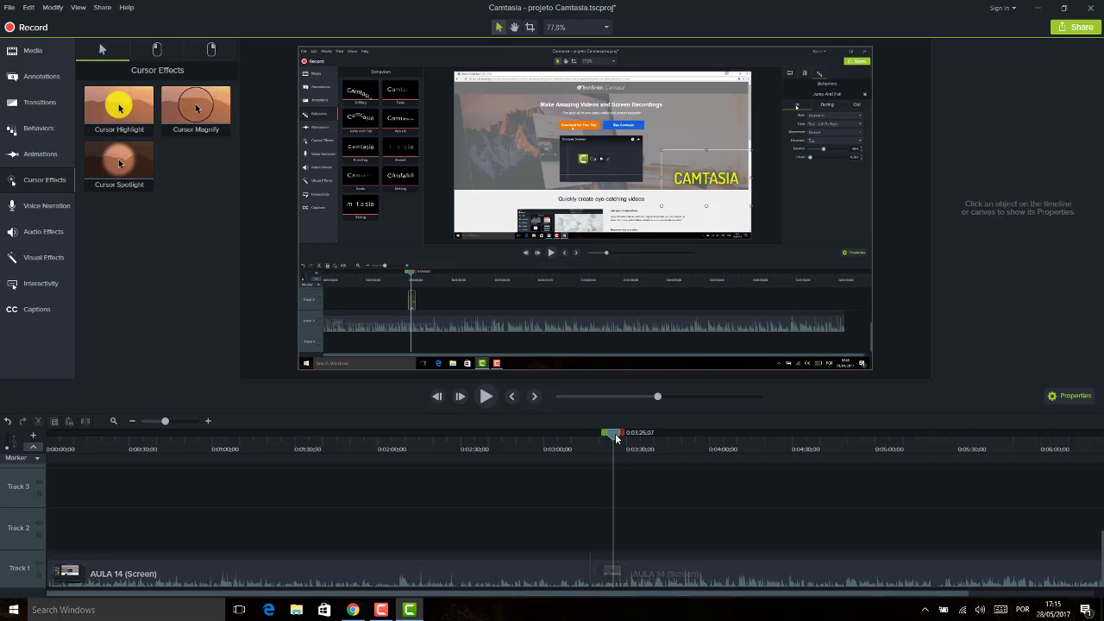
{"action": "left_click_drag", "start_coordinate": [616, 438], "coordinate": [620, 438]}
{"action": "left_click", "coordinate": [633, 569]}
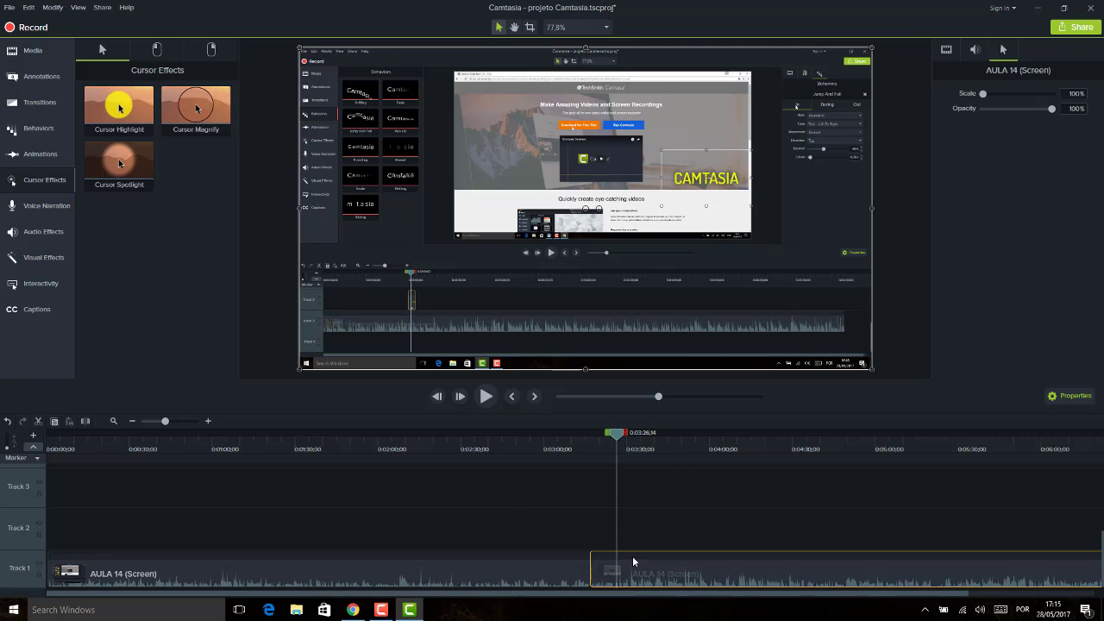
{"action": "left_click", "coordinate": [85, 421]}
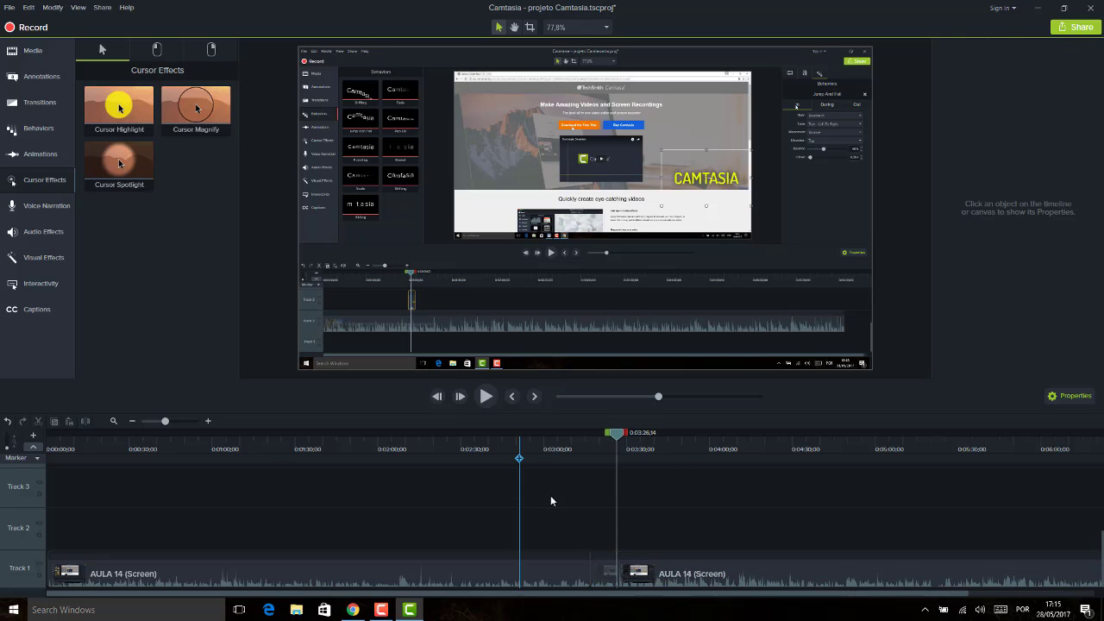
Apply Cursor Spotlight to the short middle segment of the AULA 14 clip on Track 1 and preview it up to 0:03:24;23.
{"action": "left_click", "coordinate": [602, 570]}
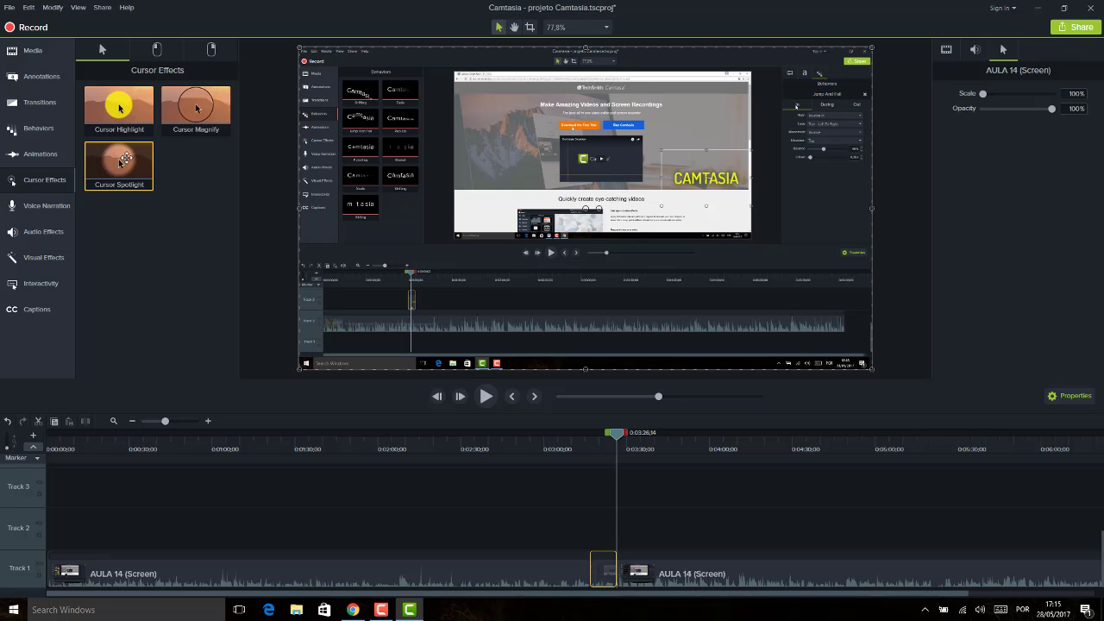
{"action": "left_click_drag", "start_coordinate": [121, 161], "coordinate": [614, 576]}
{"action": "left_click_drag", "start_coordinate": [575, 456], "coordinate": [601, 451]}
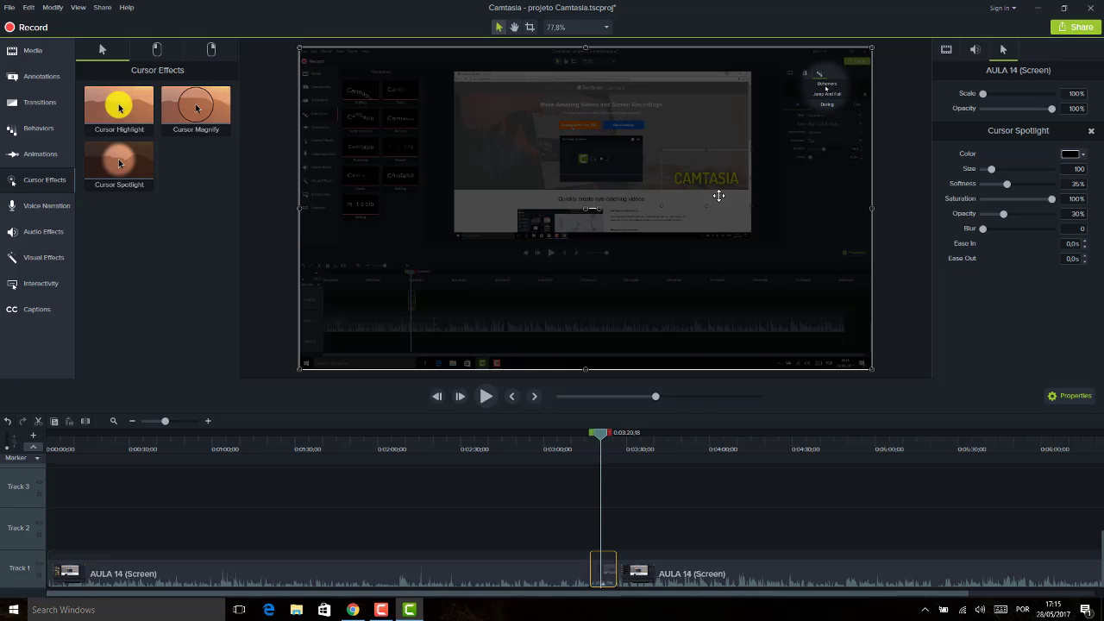
{"action": "left_click_drag", "start_coordinate": [602, 439], "coordinate": [609, 449]}
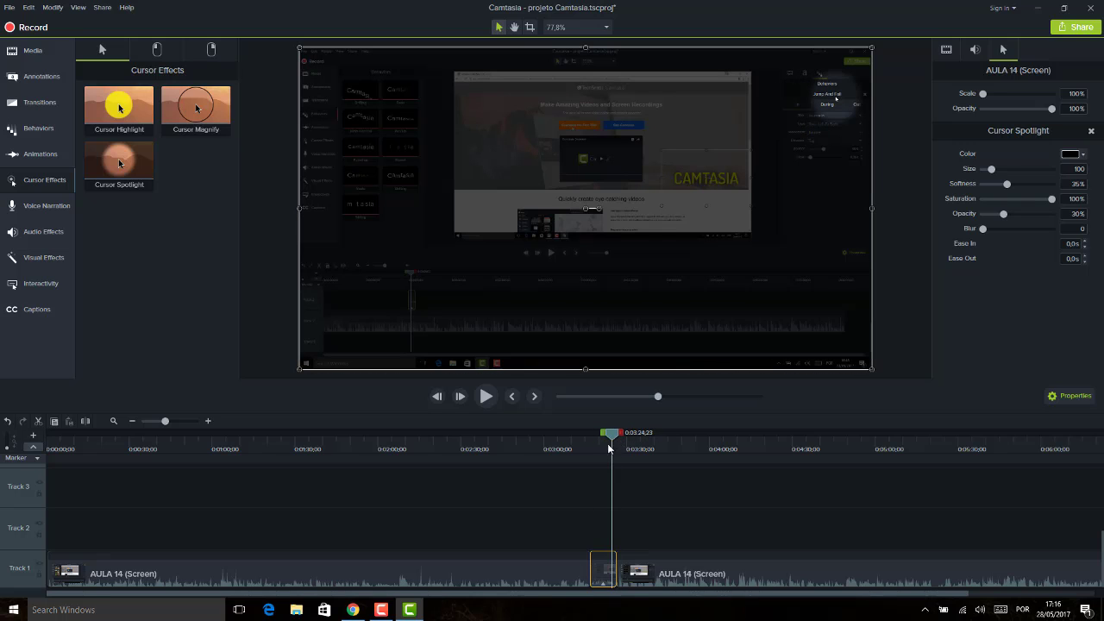
Remove all effects from the short middle segment of the AULA 14 clip.
{"action": "right_click", "coordinate": [597, 563]}
{"action": "mouse_move", "coordinate": [519, 552]}
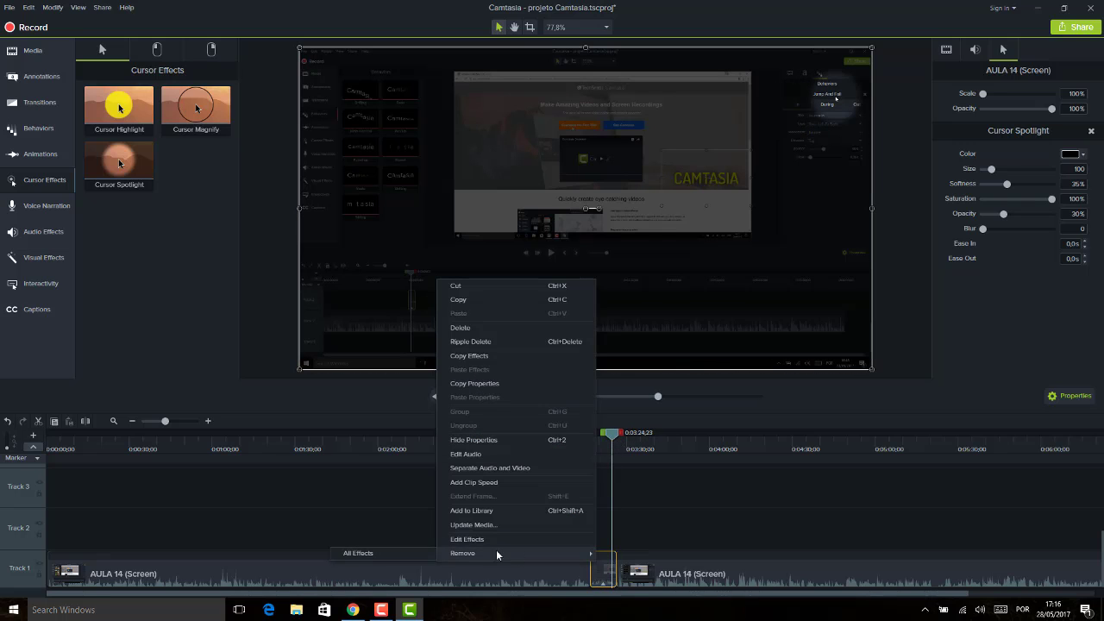
{"action": "left_click", "coordinate": [407, 554]}
Apply Left Click Target to the first AULA 14 segment on Track 1 and preview it up to 0:00:43;28.
{"action": "left_click", "coordinate": [166, 50]}
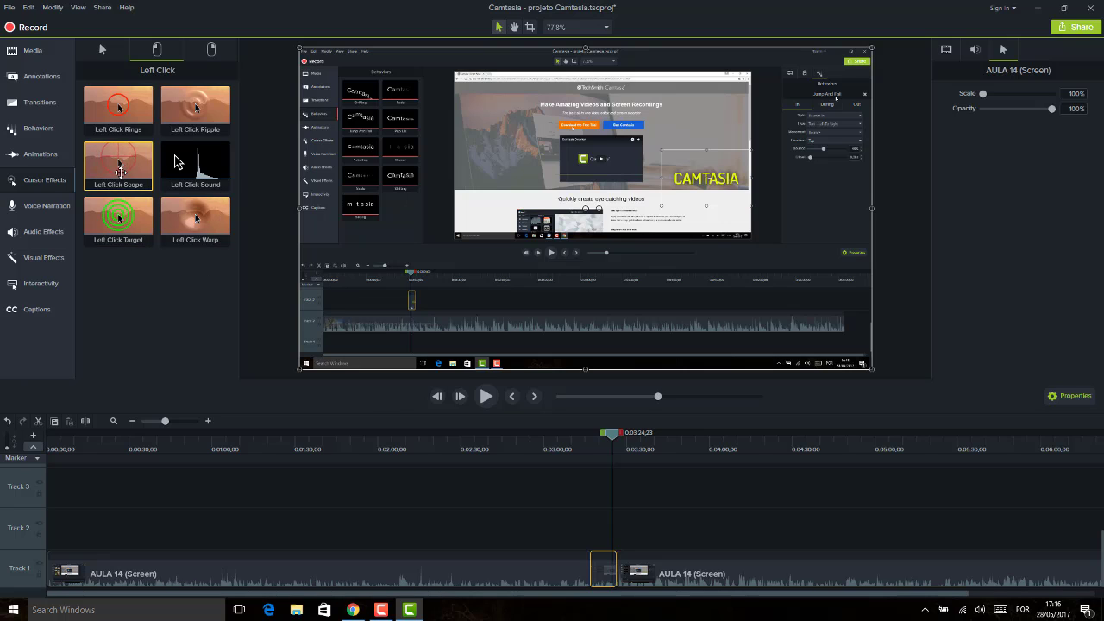
{"action": "left_click_drag", "start_coordinate": [121, 217], "coordinate": [417, 575]}
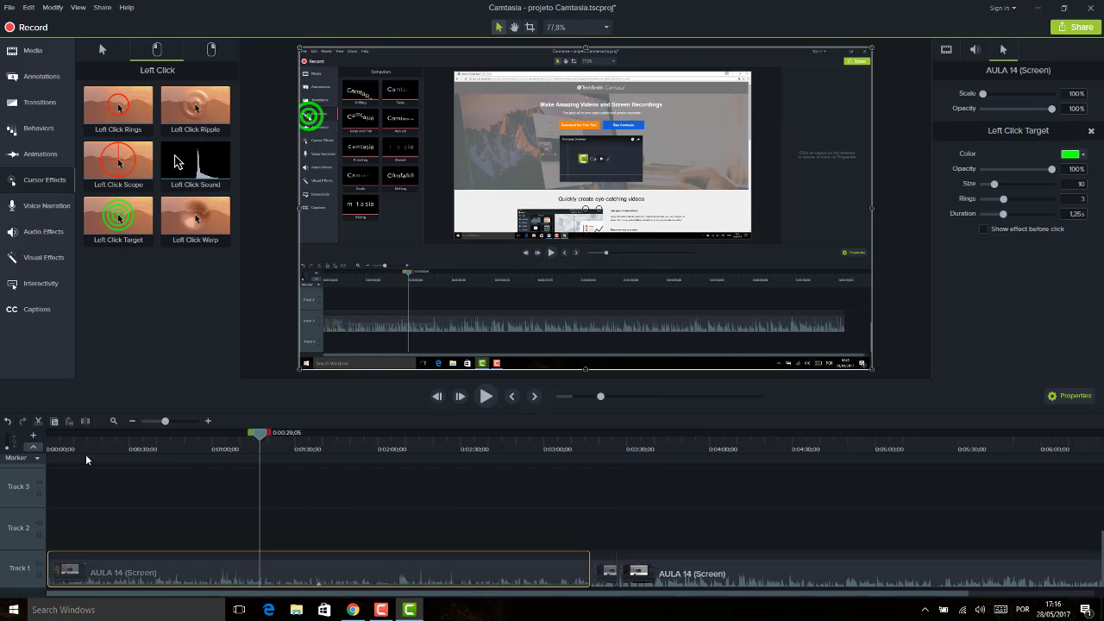
{"action": "mouse_move", "coordinate": [85, 453]}
{"action": "left_mouse_down"}
{"action": "mouse_move", "coordinate": [55, 454]}
{"action": "mouse_move", "coordinate": [92, 455]}
{"action": "left_mouse_up"}
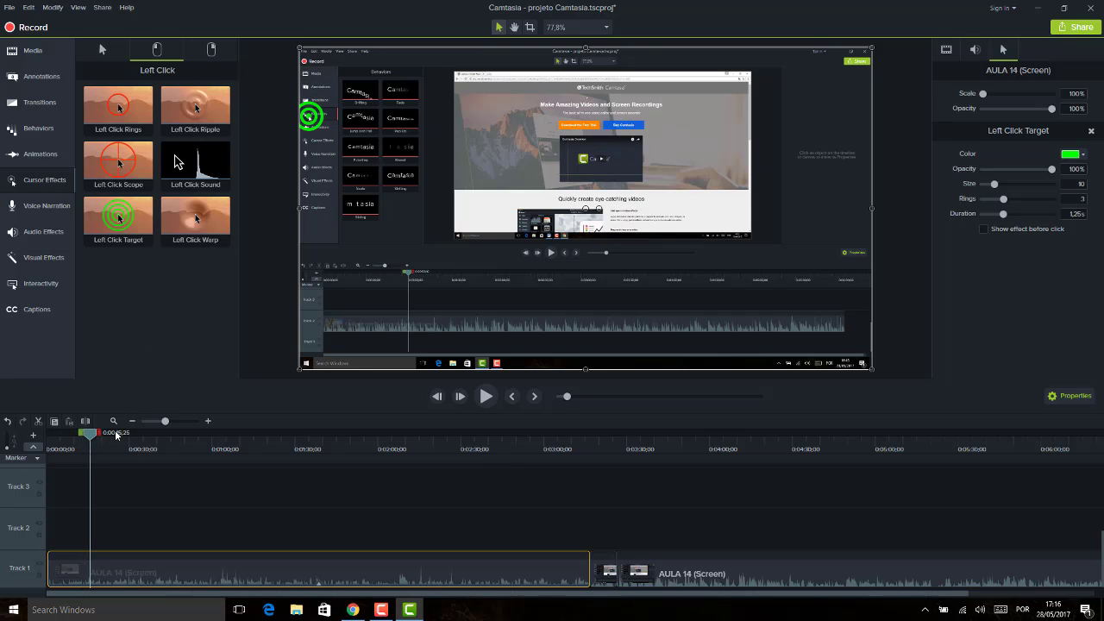
{"action": "left_click_drag", "start_coordinate": [87, 439], "coordinate": [168, 441]}
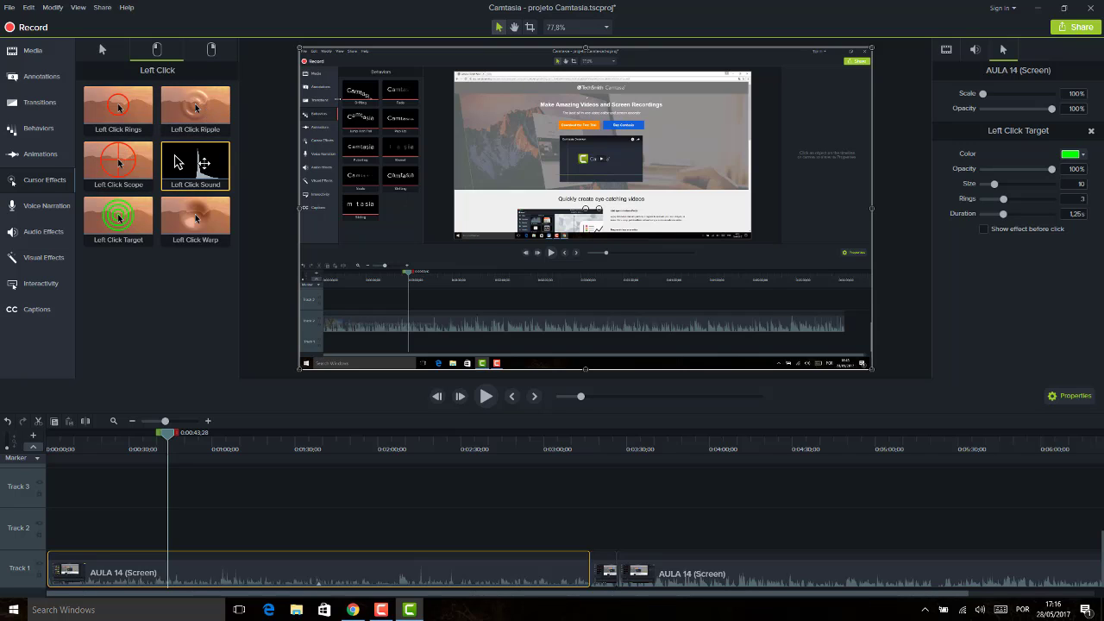
Show the right-click effects, preview the click targets up to 0:01:28;26 and return the playhead to 0:01:11;18.
{"action": "left_click", "coordinate": [222, 47]}
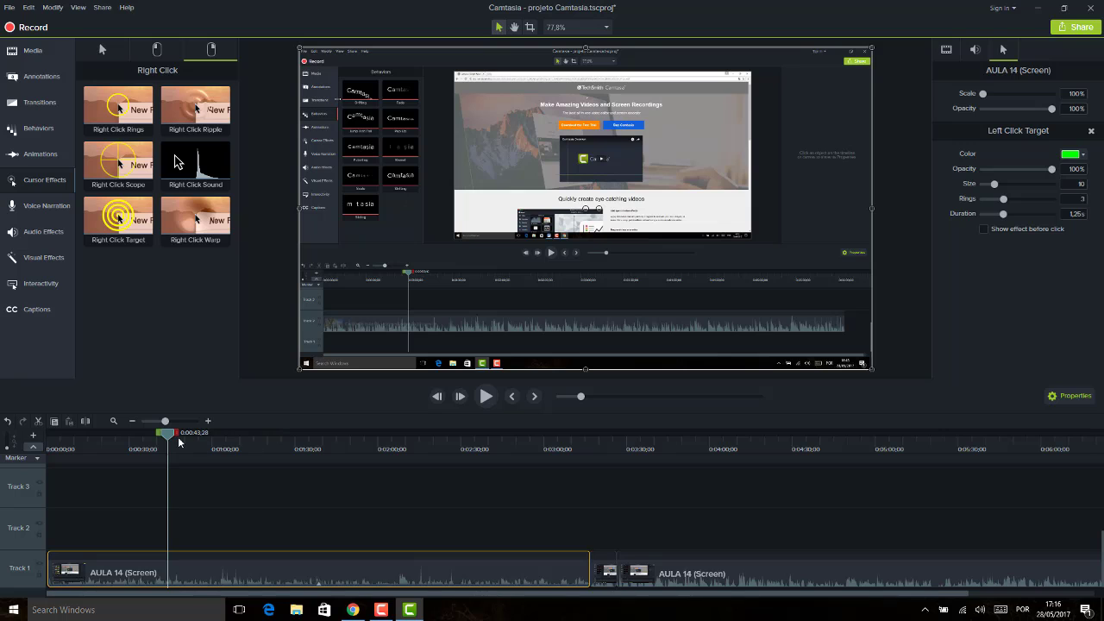
{"action": "left_click_drag", "start_coordinate": [171, 433], "coordinate": [245, 435]}
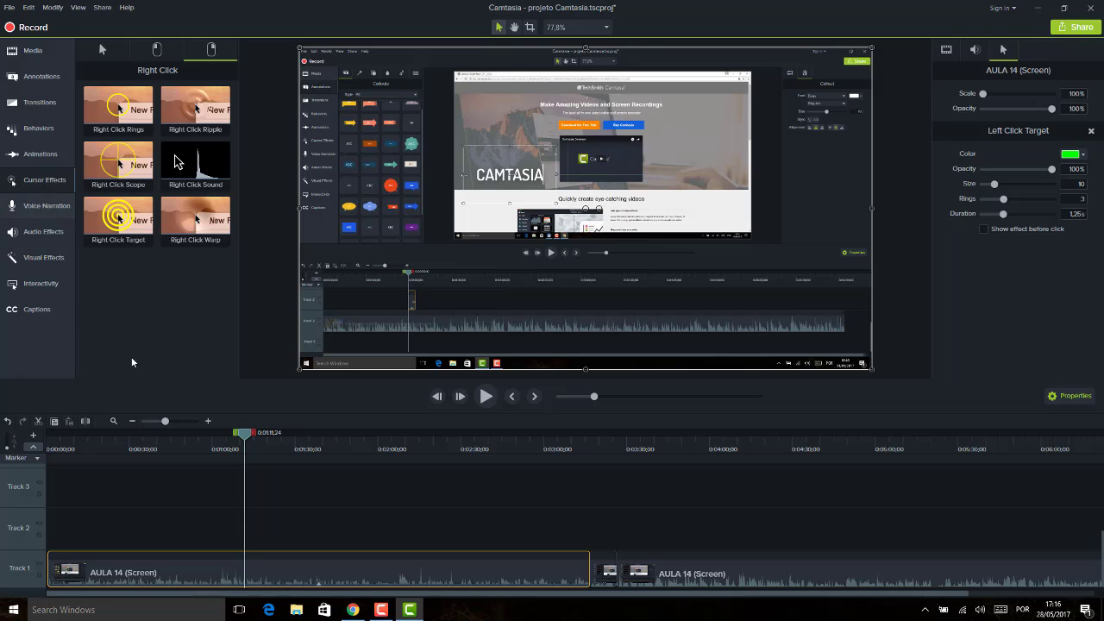
{"action": "left_click_drag", "start_coordinate": [244, 436], "coordinate": [275, 435]}
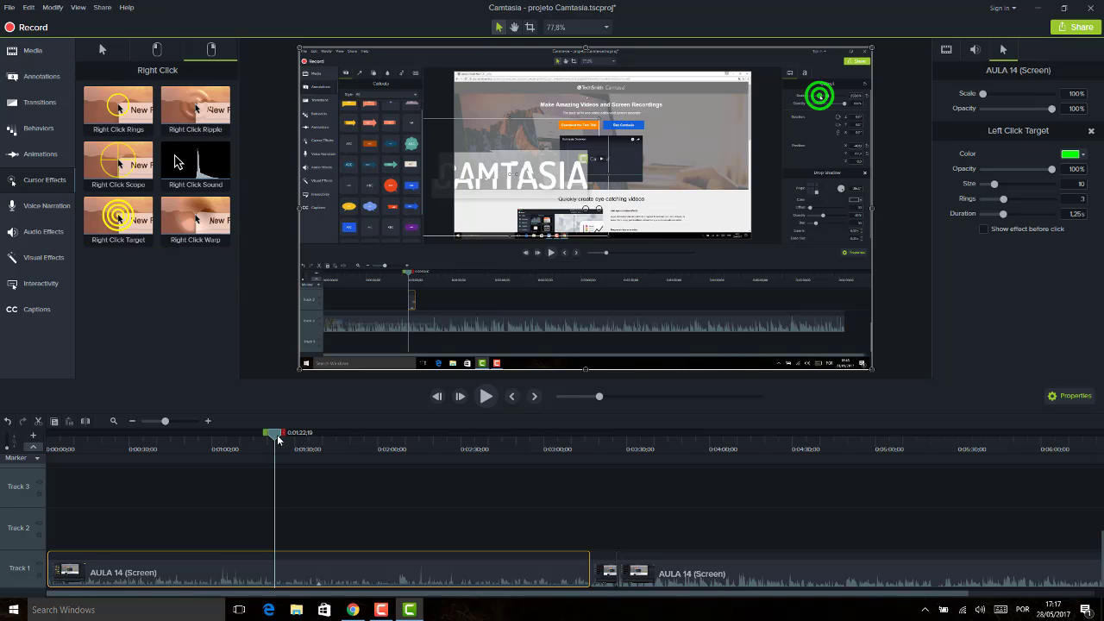
{"action": "left_click_drag", "start_coordinate": [278, 440], "coordinate": [293, 443]}
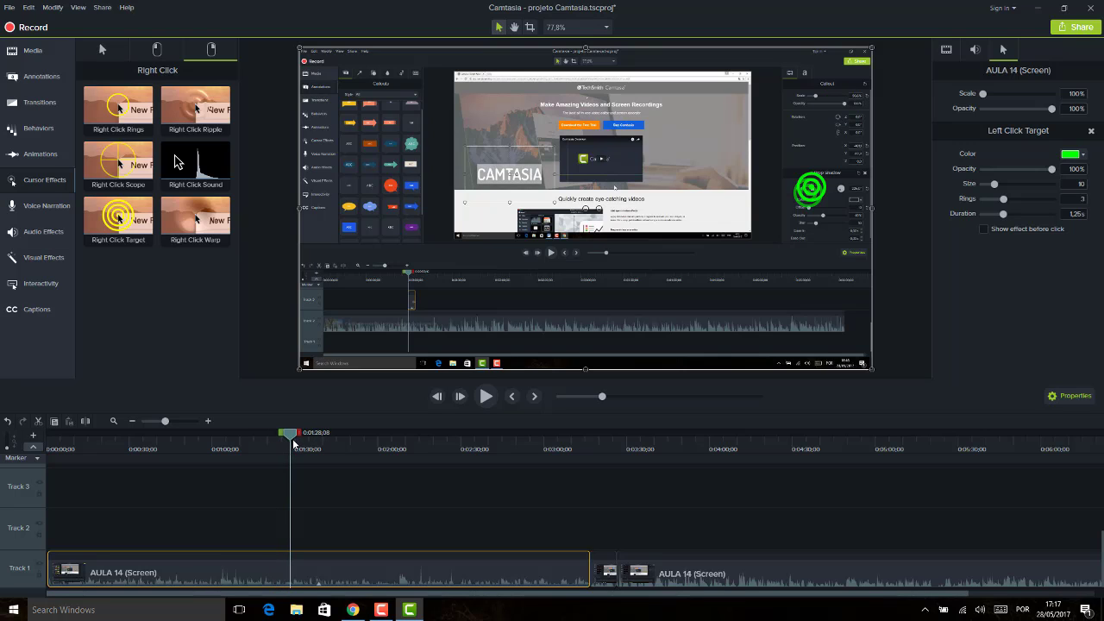
{"action": "left_click_drag", "start_coordinate": [293, 442], "coordinate": [295, 443]}
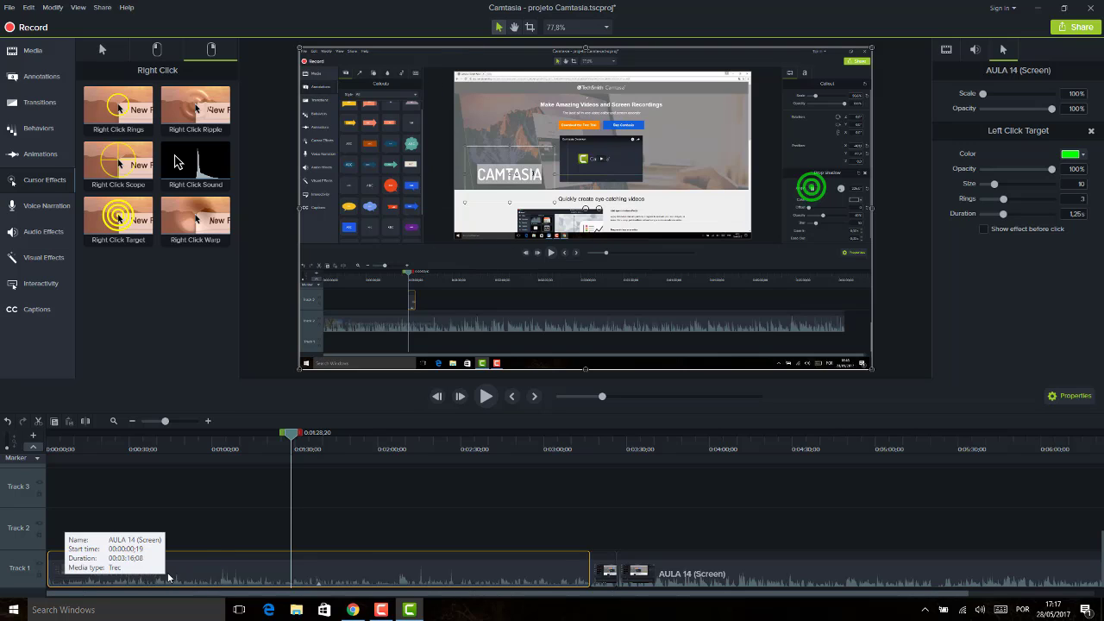
{"action": "left_click", "coordinate": [291, 440]}
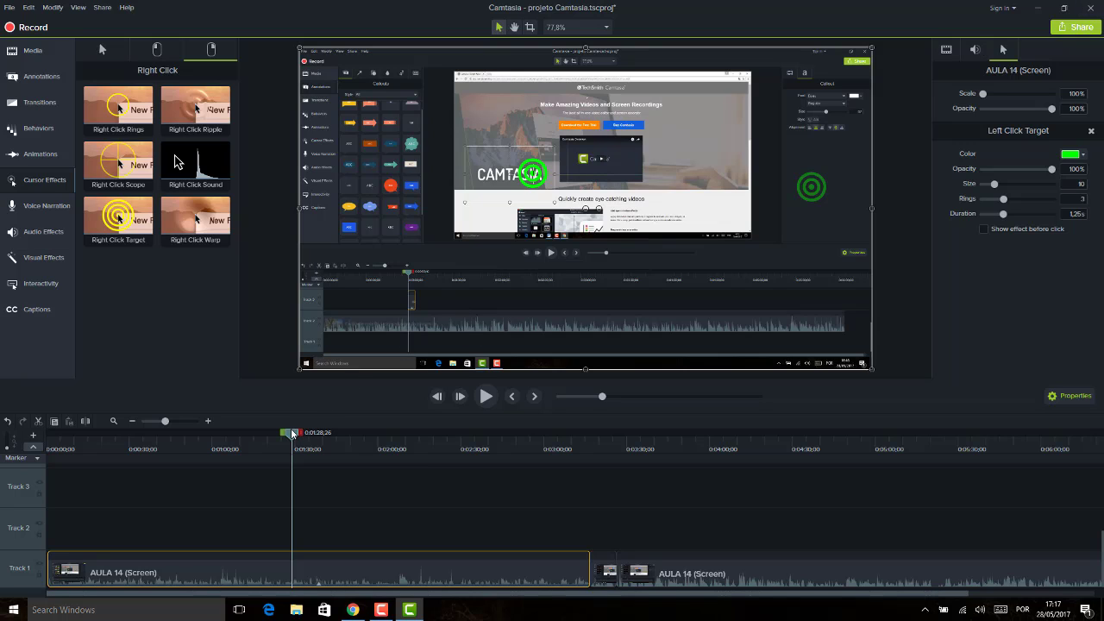
{"action": "left_click_drag", "start_coordinate": [291, 433], "coordinate": [244, 433]}
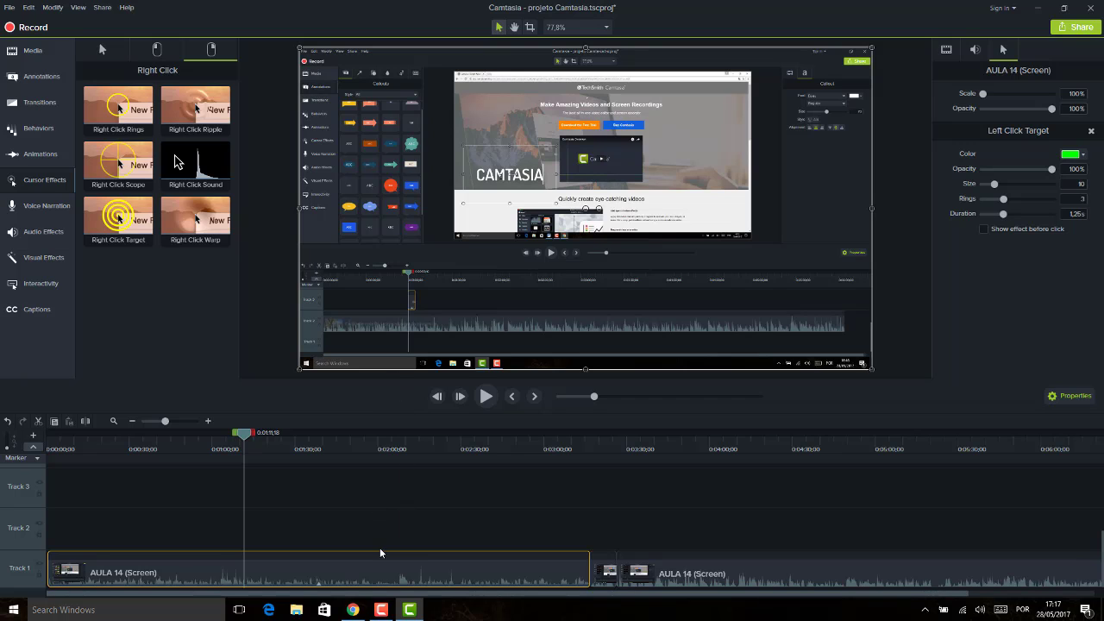
Check the elapsed recording time in the Camtasia Recorder window, hide that window and place the playhead at 0:01:52;11.
{"action": "left_click", "coordinate": [385, 614]}
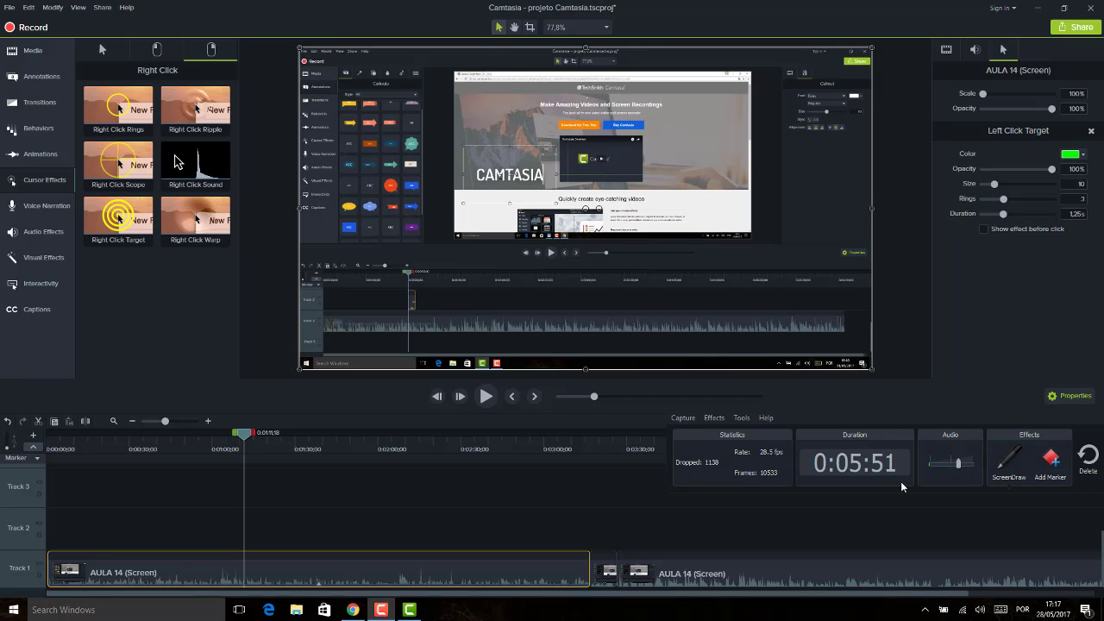
{"action": "left_click", "coordinate": [449, 493]}
{"action": "left_click", "coordinate": [356, 445]}
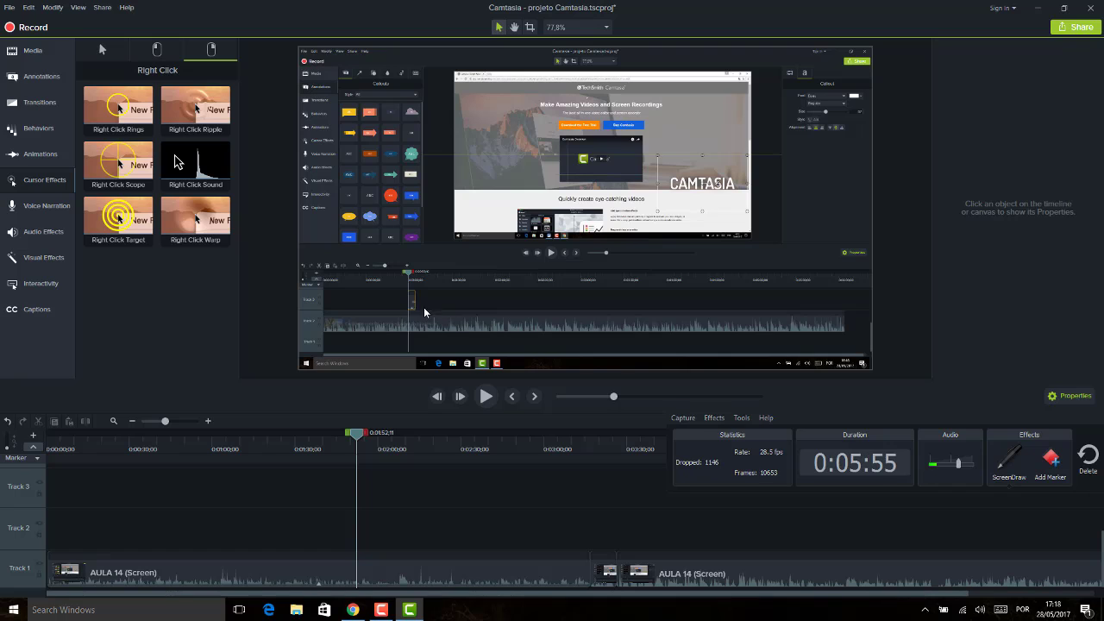
{"action": "left_click", "coordinate": [381, 609]}
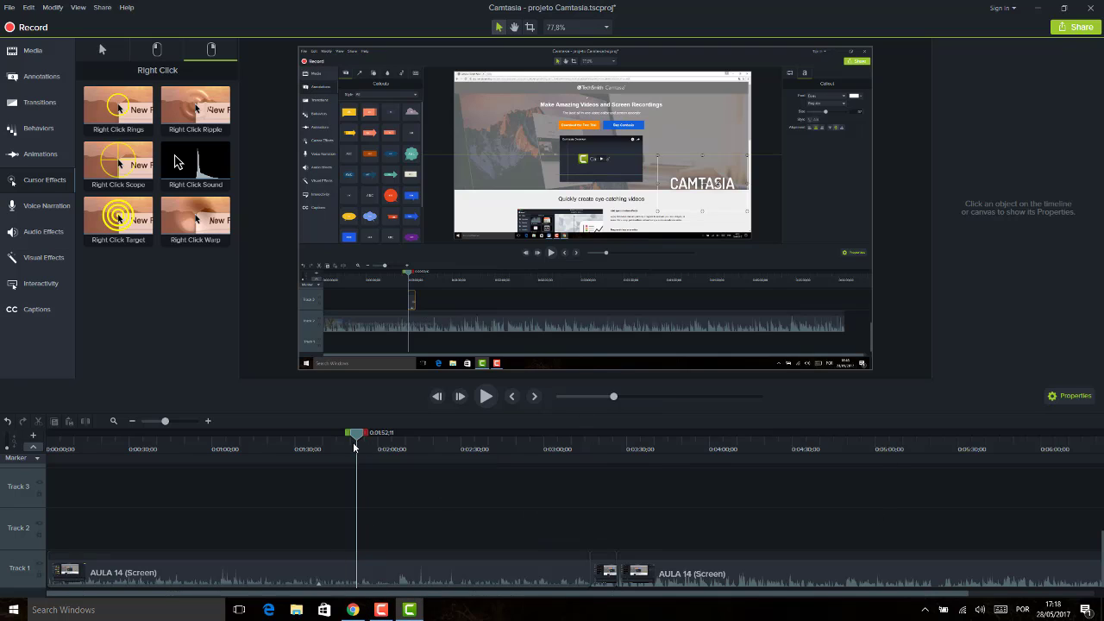
Scrub to 0:02:20;02, show the general cursor effects, and preview the first AULA 14 segment from 0:01:20;10 to 0:01:51;11.
{"action": "left_click", "coordinate": [386, 441]}
{"action": "left_click_drag", "start_coordinate": [408, 441], "coordinate": [433, 442]}
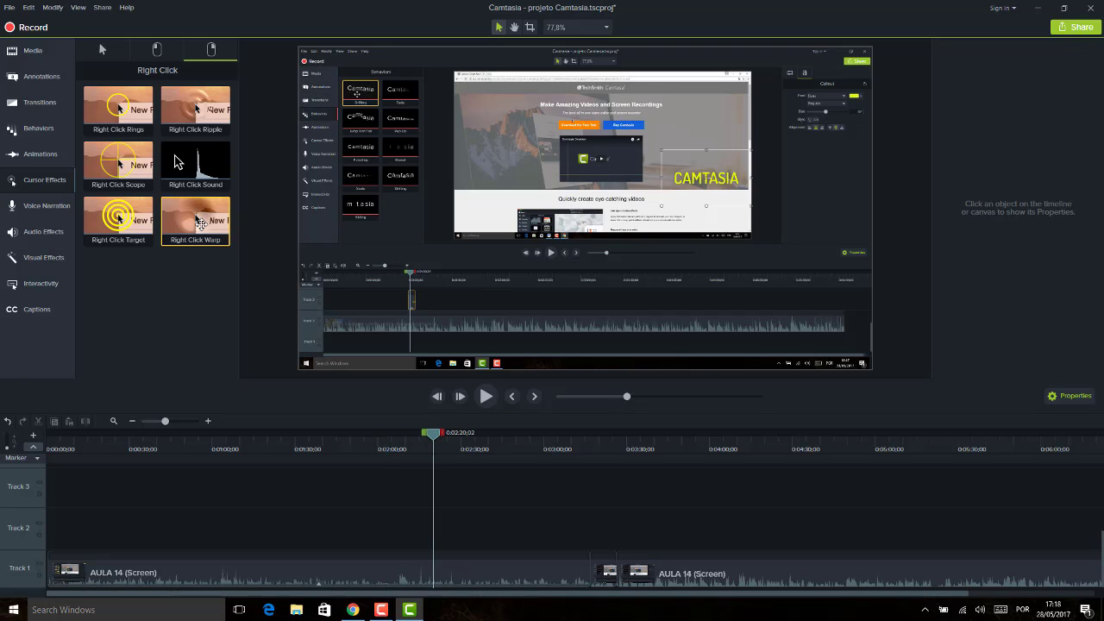
{"action": "left_click", "coordinate": [102, 49]}
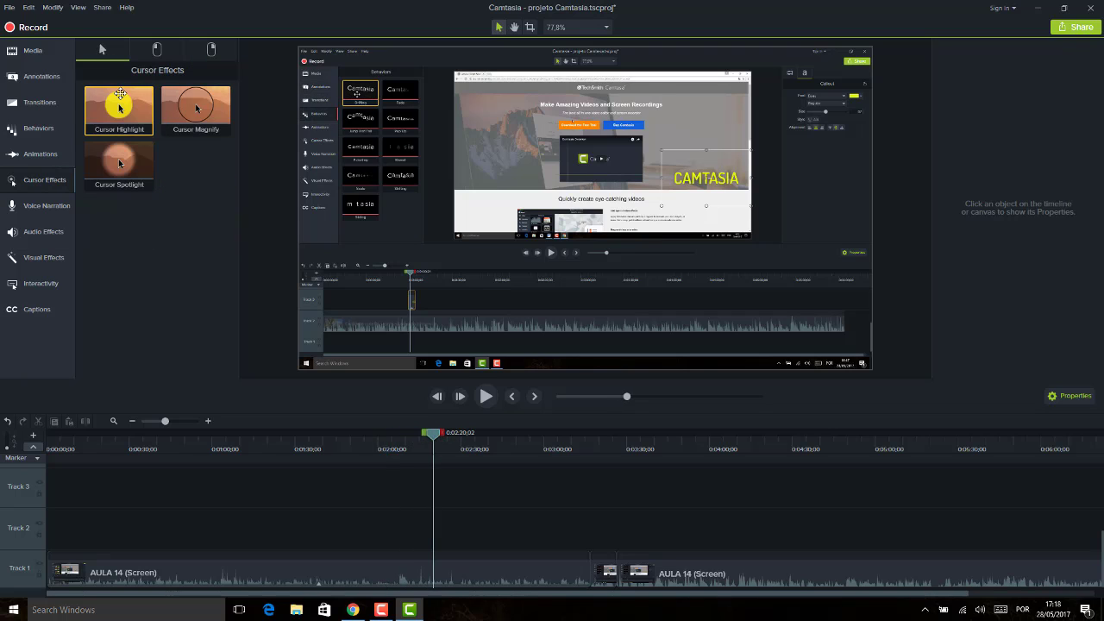
{"action": "left_click", "coordinate": [269, 450]}
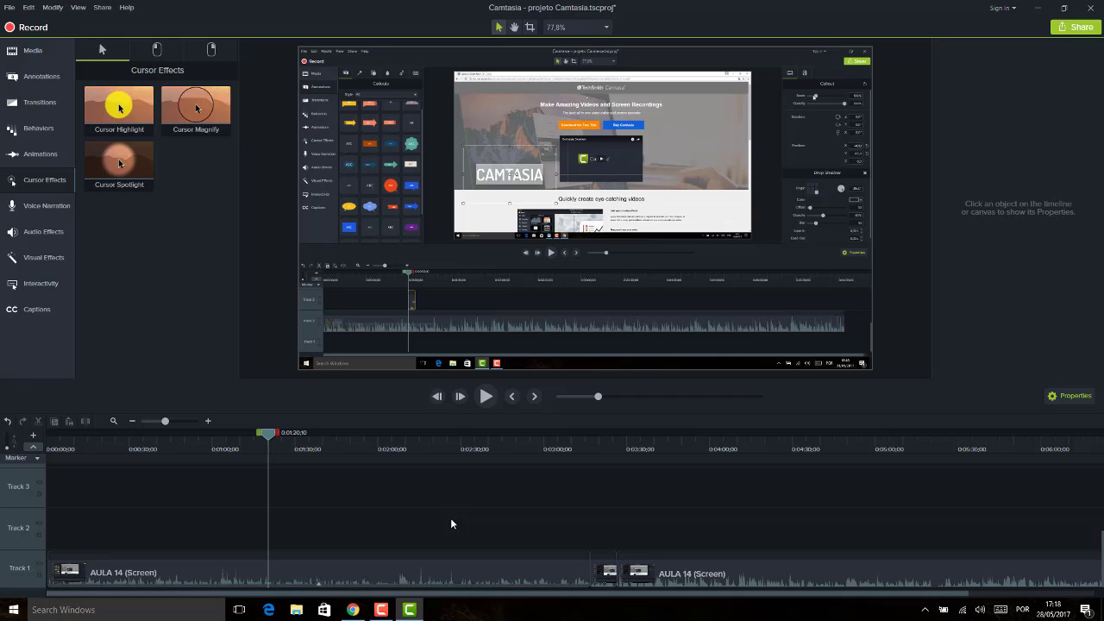
{"action": "left_click", "coordinate": [547, 569]}
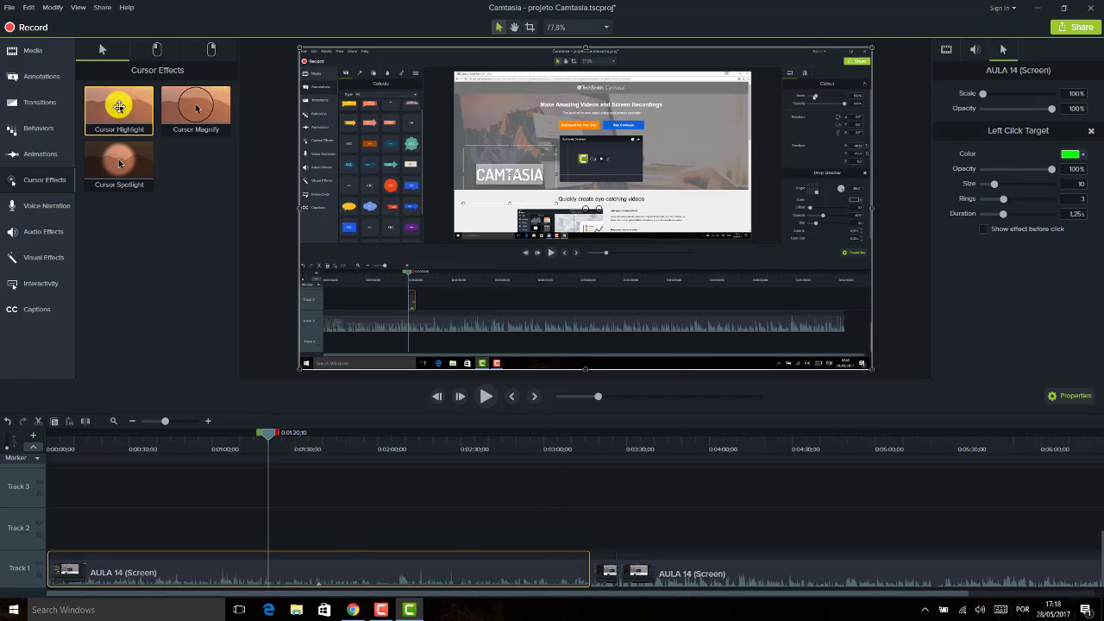
{"action": "left_click_drag", "start_coordinate": [303, 443], "coordinate": [328, 443]}
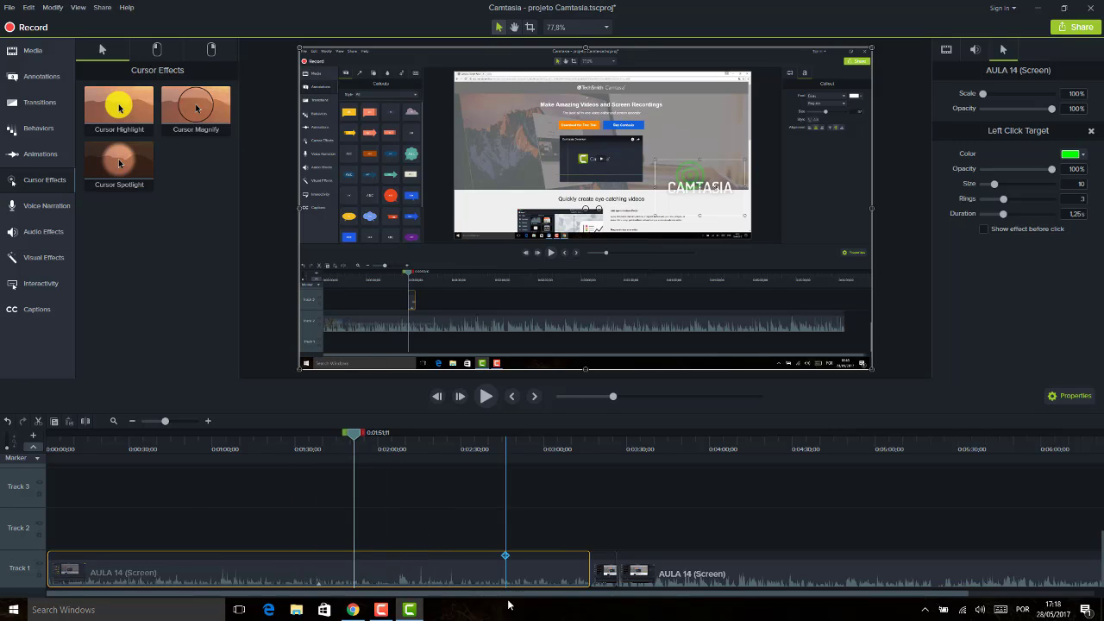
Add Left Click Ripple to the first AULA 14 segment and preview it up to 0:01:36;16.
{"action": "left_click", "coordinate": [174, 55]}
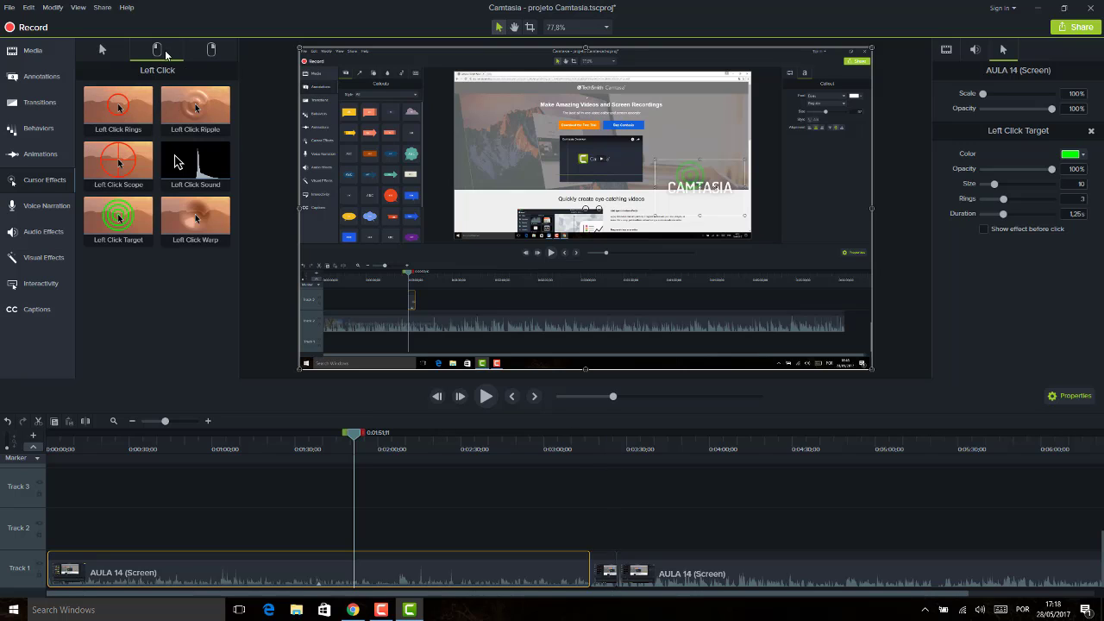
{"action": "left_click", "coordinate": [288, 454]}
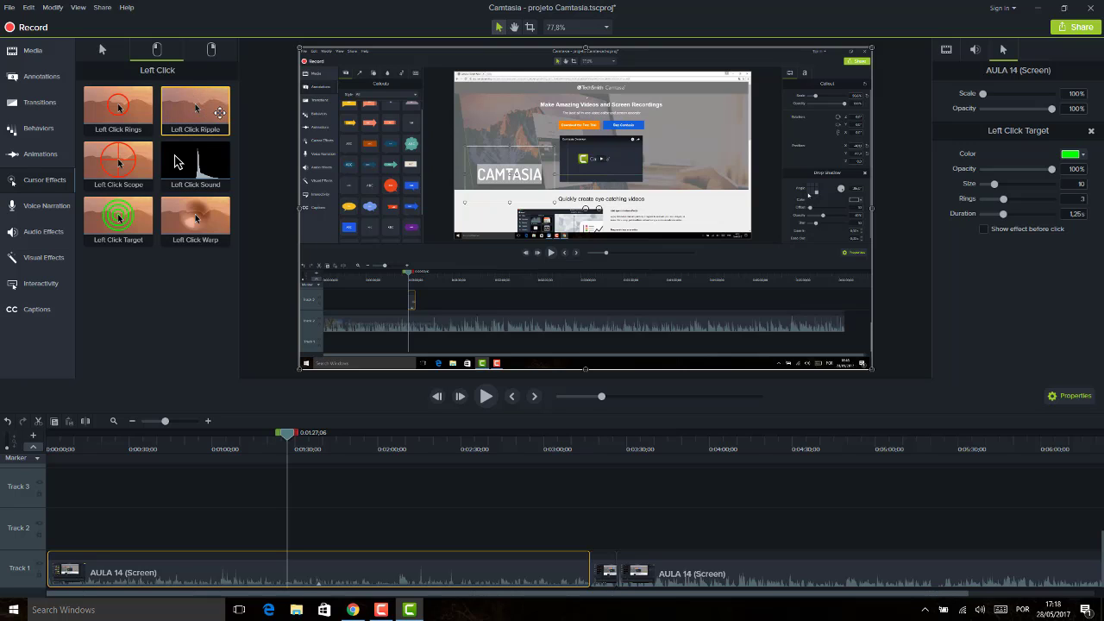
{"action": "left_click_drag", "start_coordinate": [220, 112], "coordinate": [315, 545]}
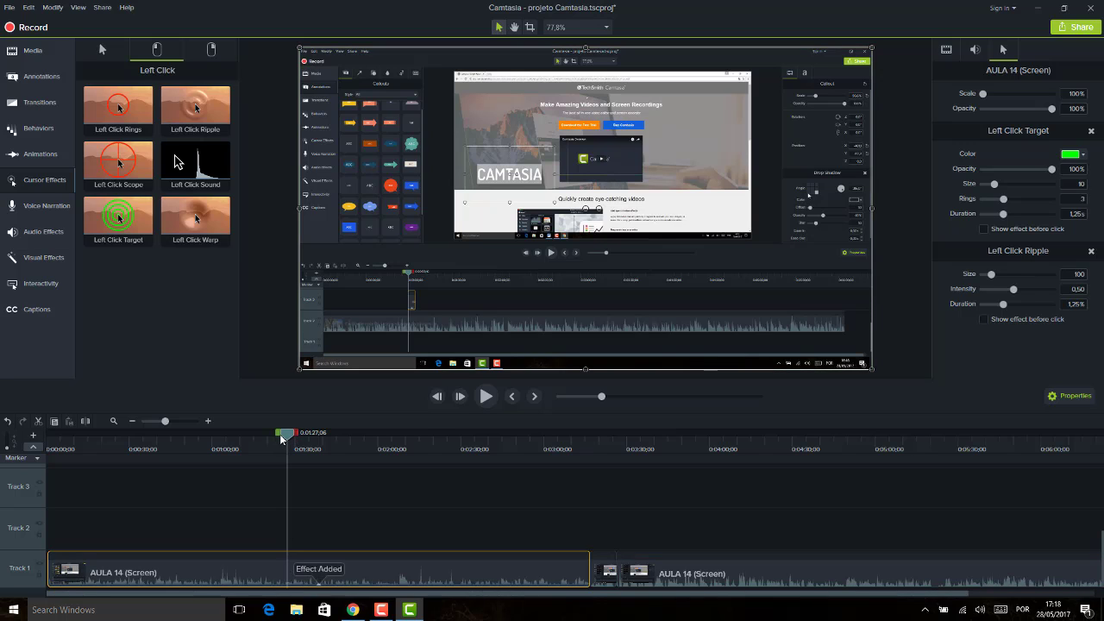
{"action": "left_click_drag", "start_coordinate": [281, 438], "coordinate": [308, 434]}
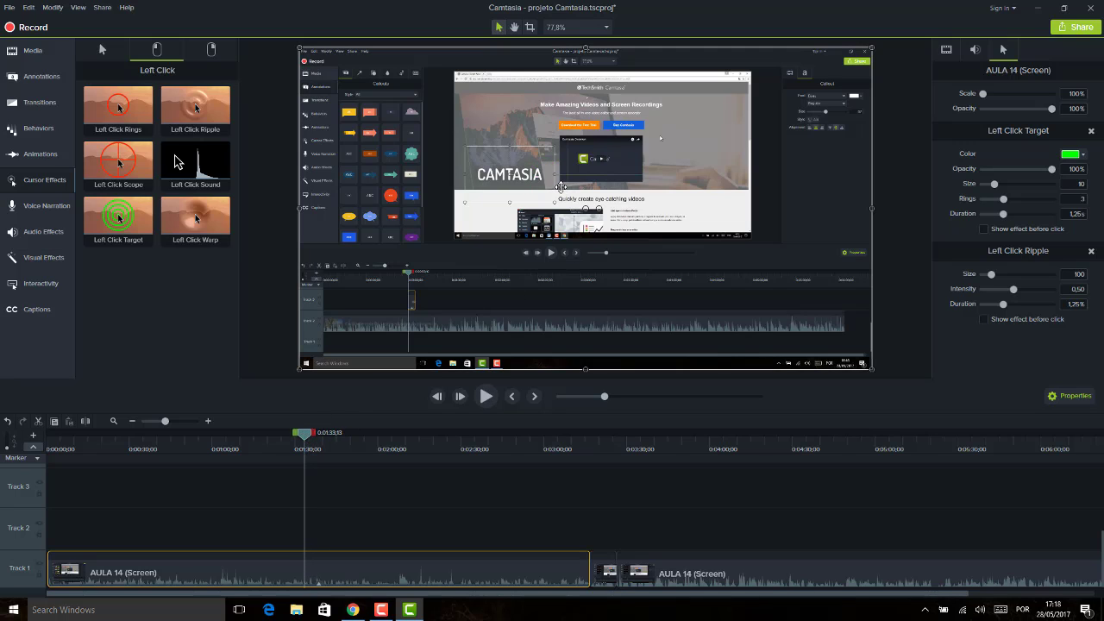
{"action": "left_click", "coordinate": [485, 396]}
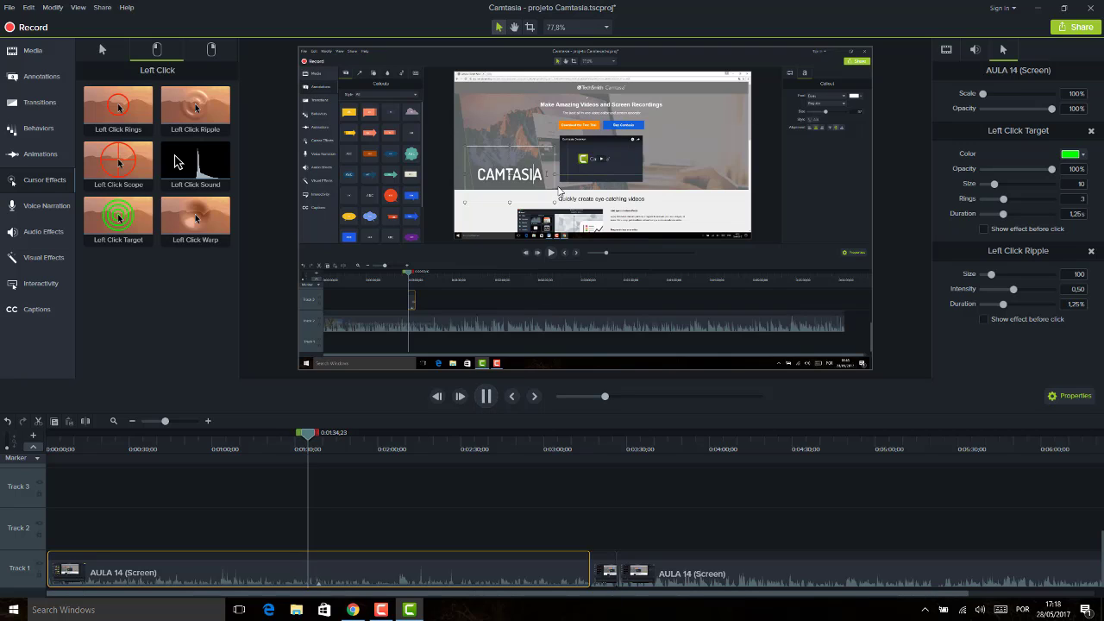
{"action": "key", "text": "space"}
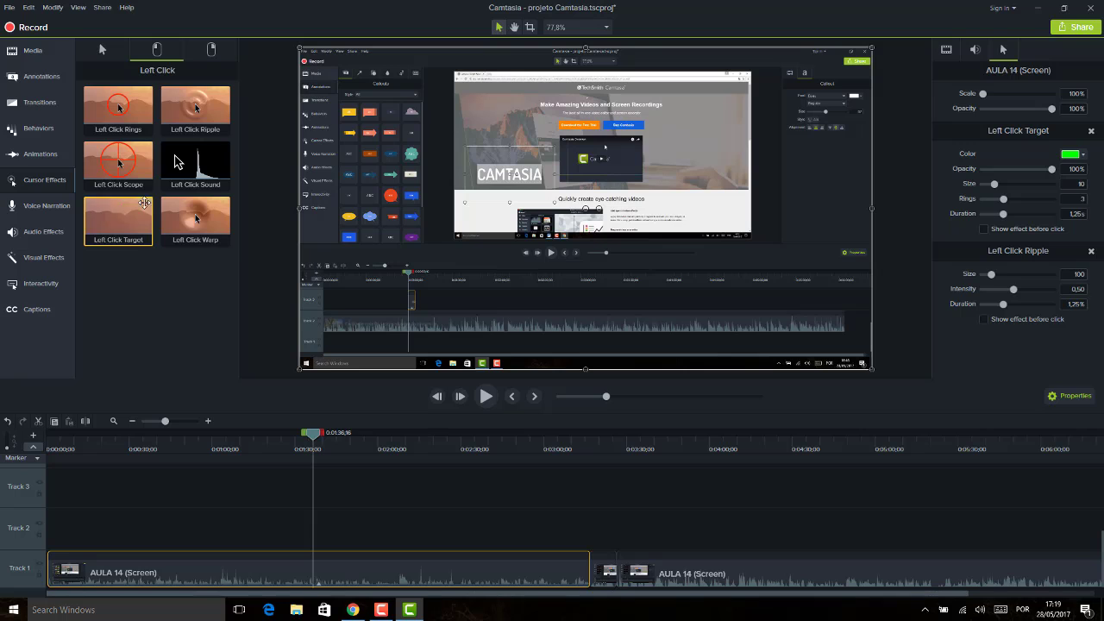
Display the effects of the first AULA 14 segment on the timeline and delete its Left Click Target effect.
{"action": "right_click", "coordinate": [323, 569]}
{"action": "left_click", "coordinate": [220, 534]}
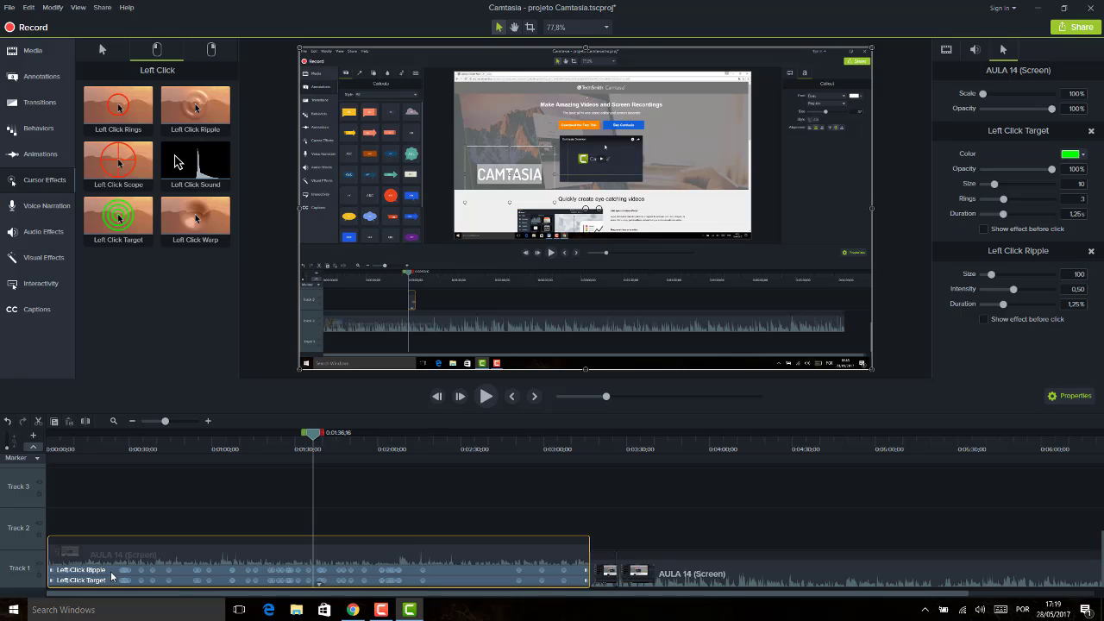
{"action": "left_click", "coordinate": [75, 583]}
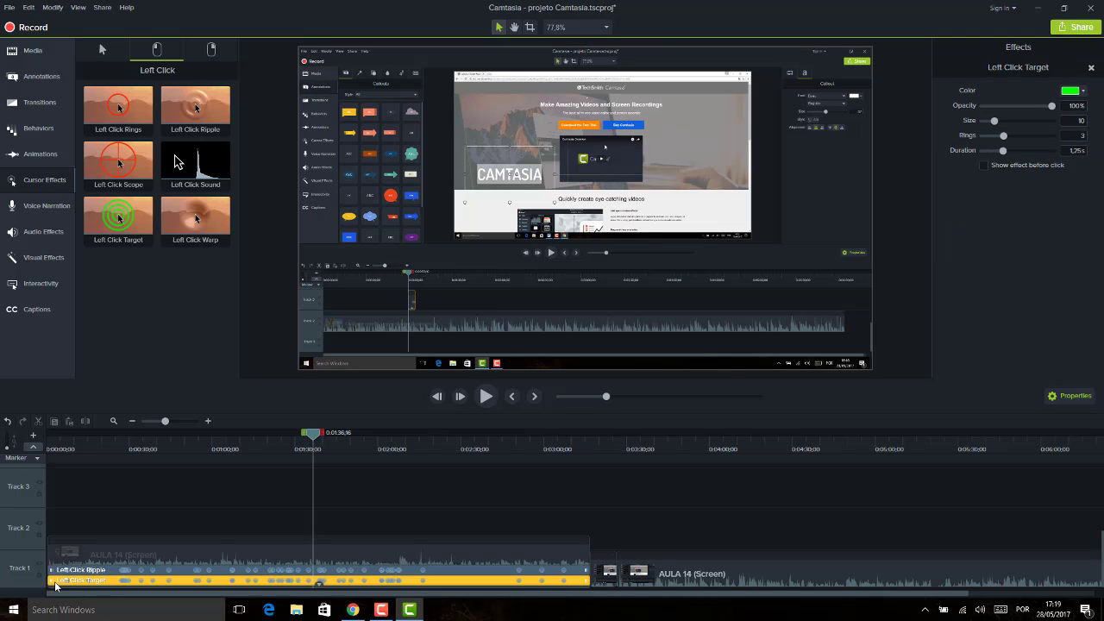
{"action": "key", "text": "Delete"}
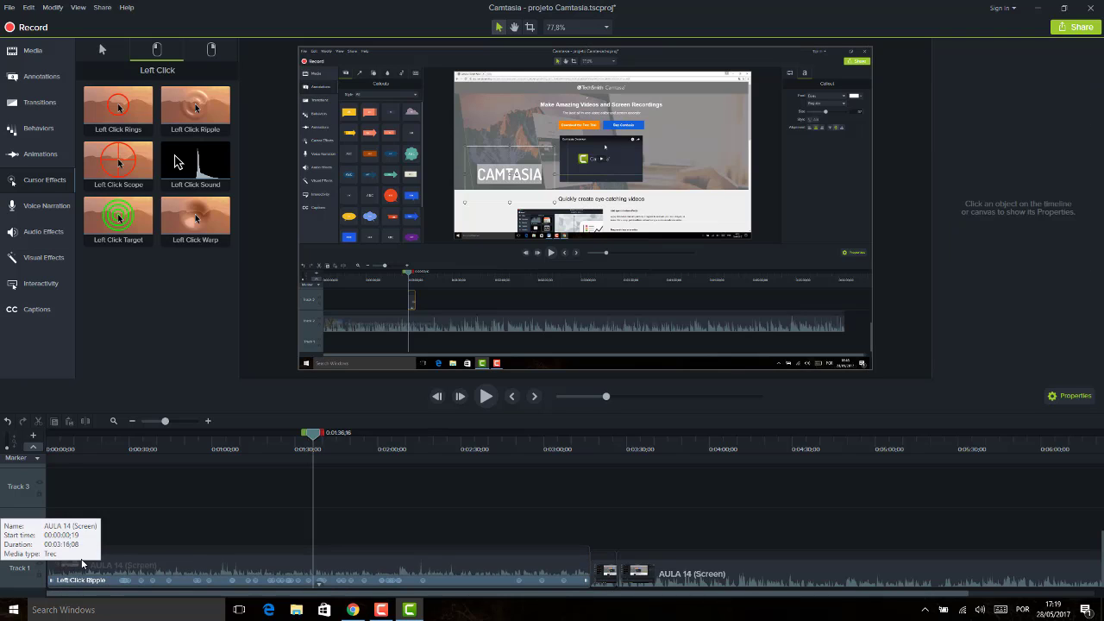
Play back the Left Click Ripple effect on the first AULA 14 segment, stopping at 0:01:42;05.
{"action": "left_click", "coordinate": [311, 448]}
{"action": "mouse_move", "coordinate": [318, 445]}
{"action": "left_mouse_down"}
{"action": "mouse_move", "coordinate": [327, 444]}
{"action": "mouse_move", "coordinate": [310, 443]}
{"action": "left_mouse_up"}
{"action": "key", "text": "space"}
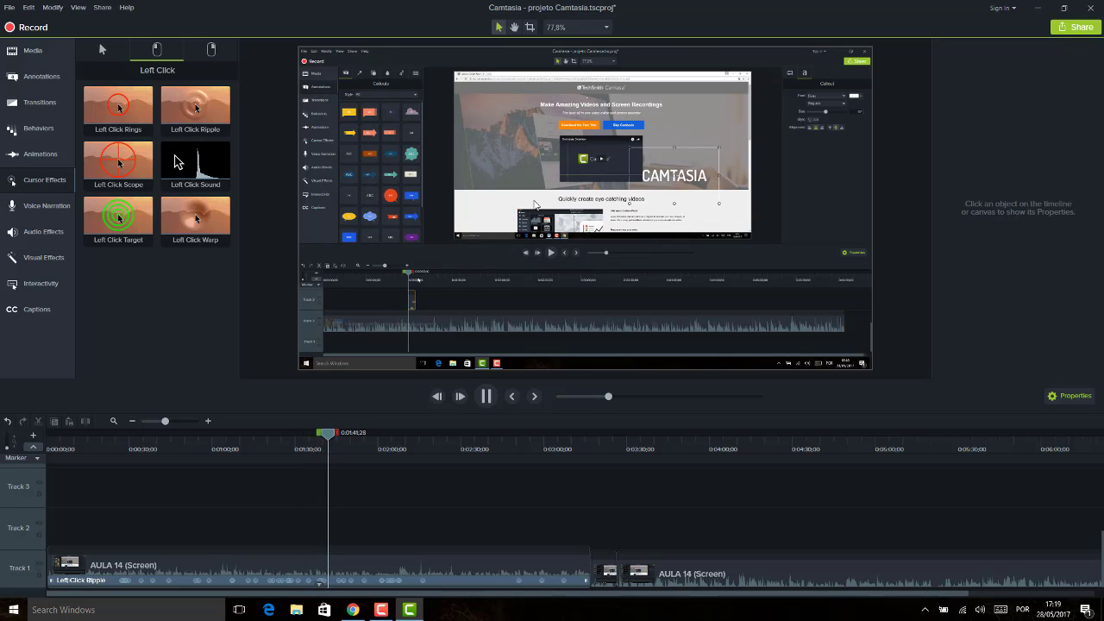
{"action": "key", "text": "space"}
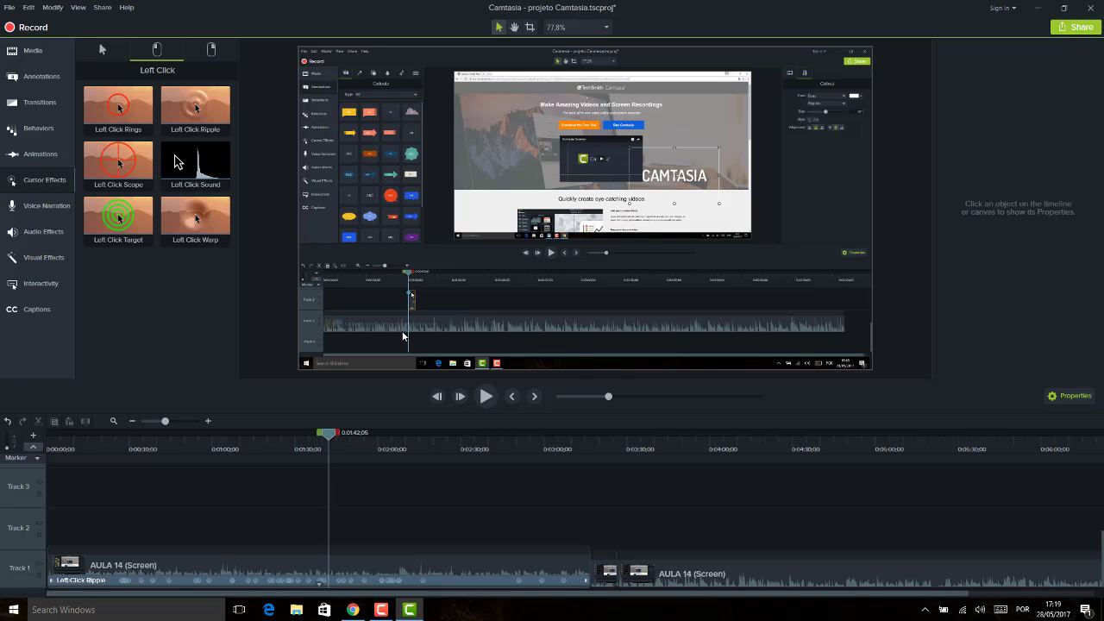
Add Cursor Highlight to the first AULA 14 segment, preview it at 0:01:59;13 and show the left-click effects.
{"action": "left_click", "coordinate": [101, 49]}
{"action": "left_click_drag", "start_coordinate": [118, 107], "coordinate": [216, 551]}
{"action": "left_click_drag", "start_coordinate": [328, 433], "coordinate": [376, 443]}
{"action": "left_click", "coordinate": [158, 49]}
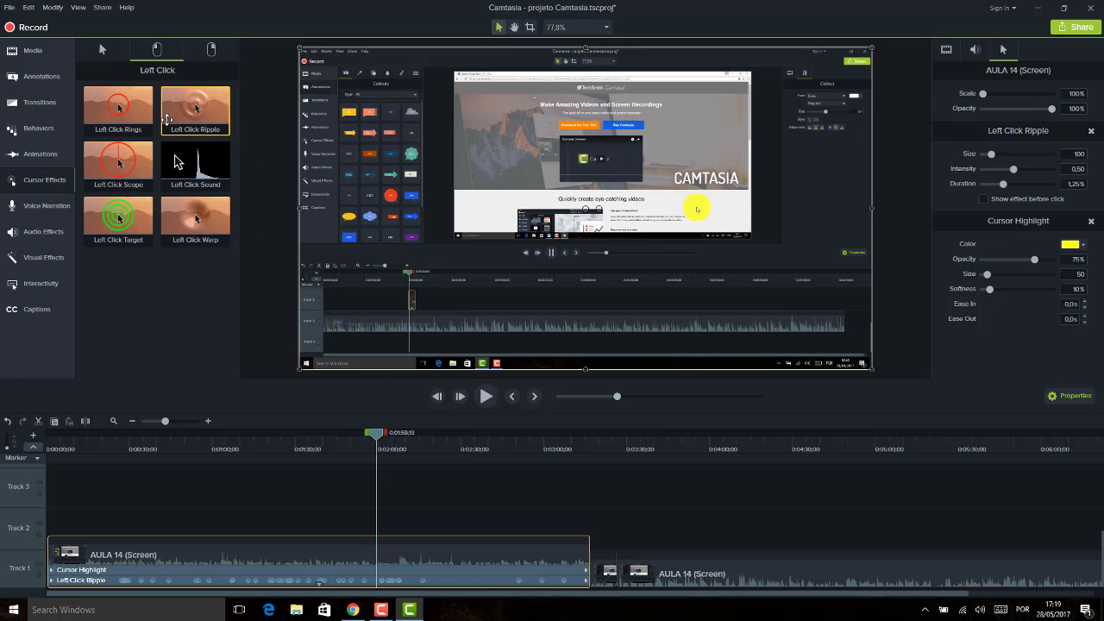
Look at the right-click effects, return to the left-click effects and move the playhead to 0:01:59;25.
{"action": "left_click", "coordinate": [216, 50]}
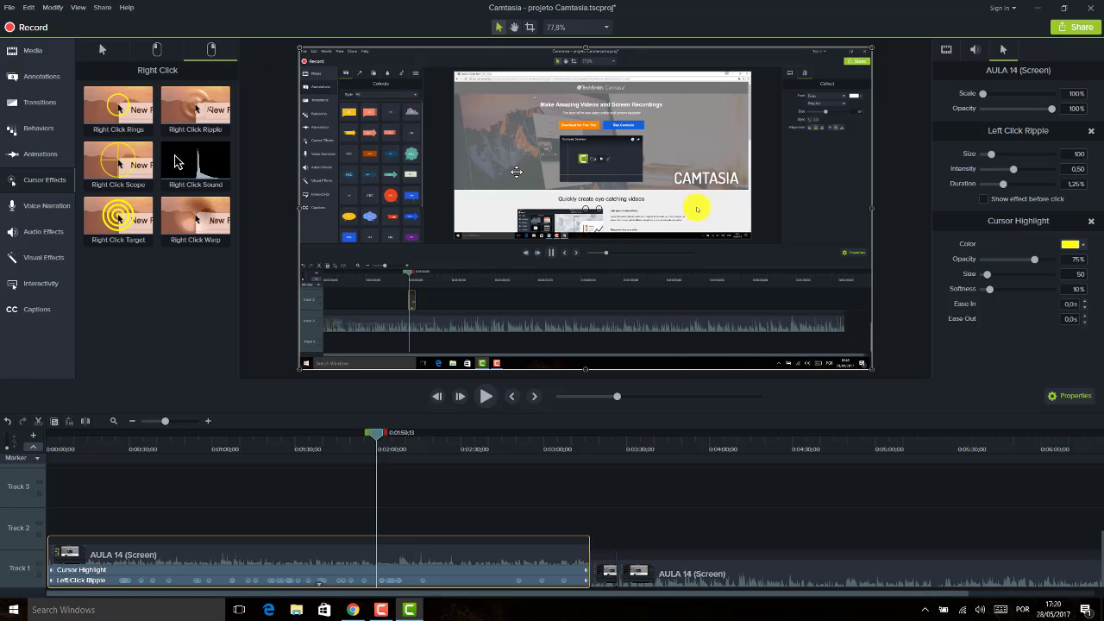
{"action": "left_click", "coordinate": [159, 53]}
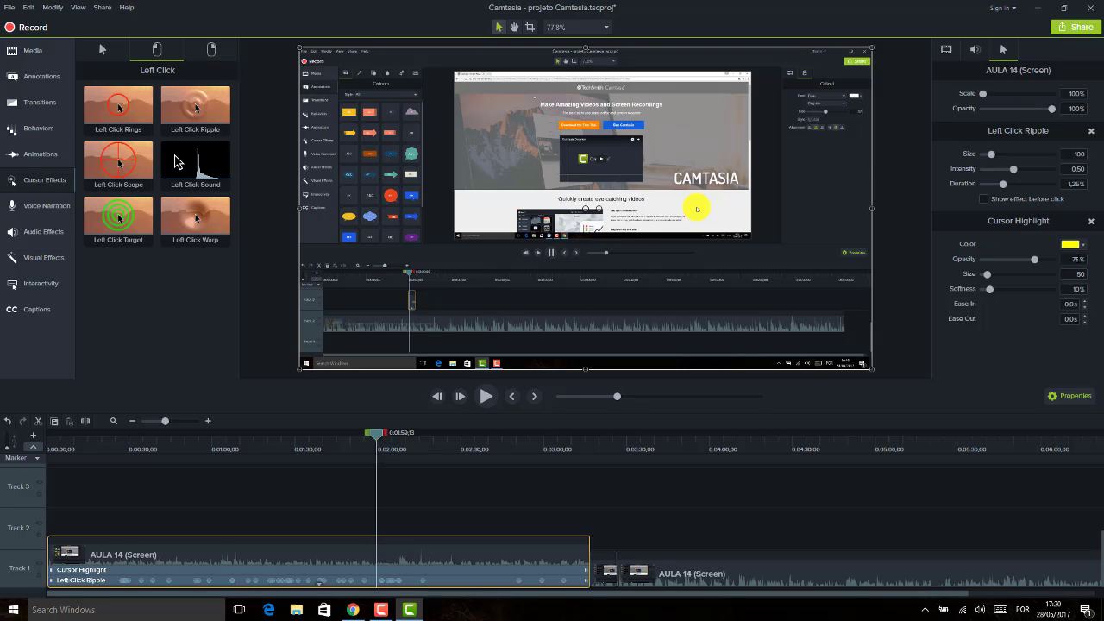
{"action": "left_click", "coordinate": [1083, 245]}
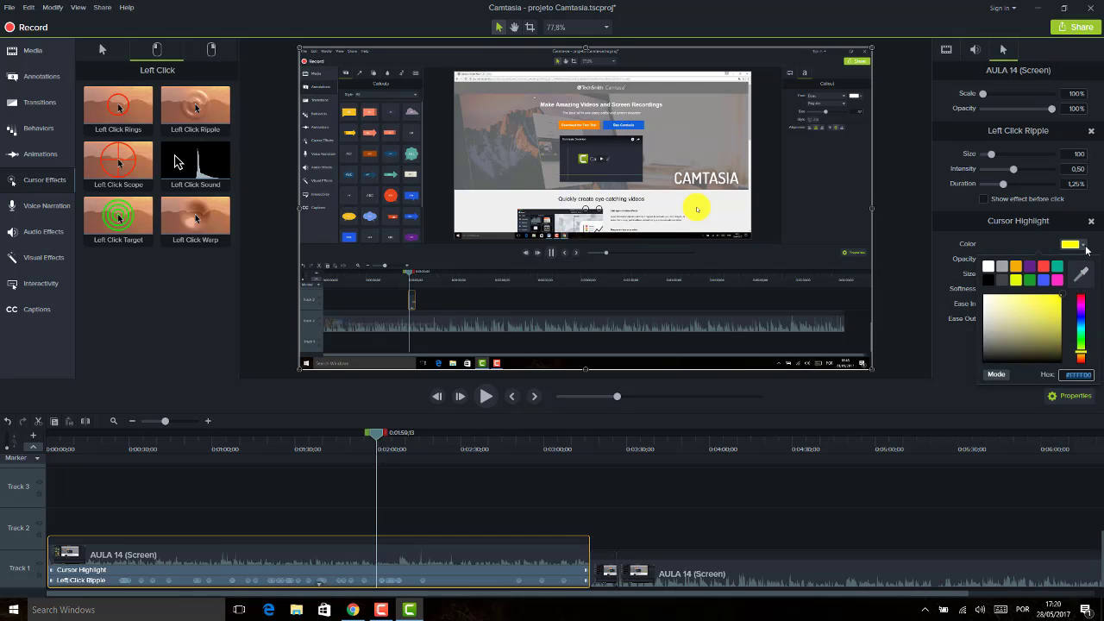
{"action": "left_click", "coordinate": [383, 438]}
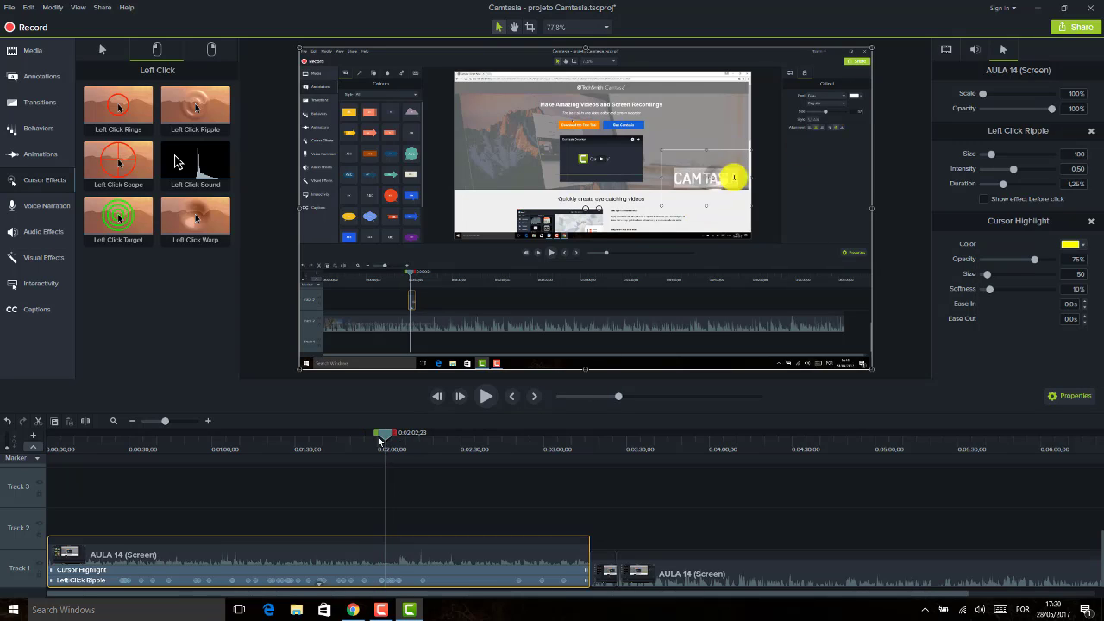
{"action": "left_click", "coordinate": [378, 439]}
Try pink and blue as the Cursor Highlight color on the first AULA 14 segment.
{"action": "left_click", "coordinate": [1083, 246]}
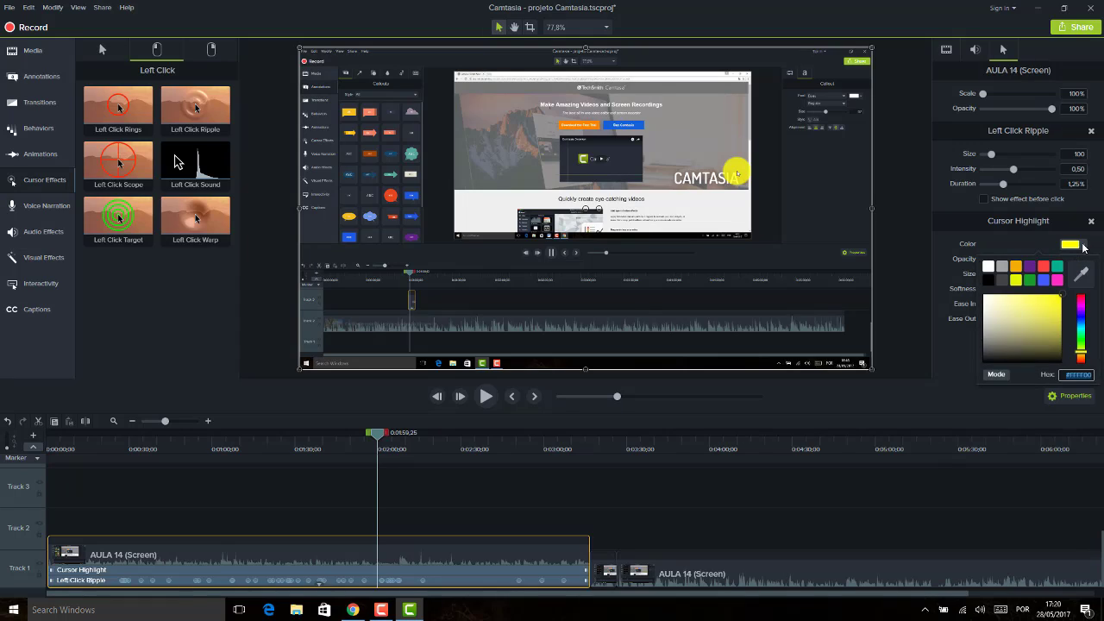
{"action": "left_click", "coordinate": [1058, 279]}
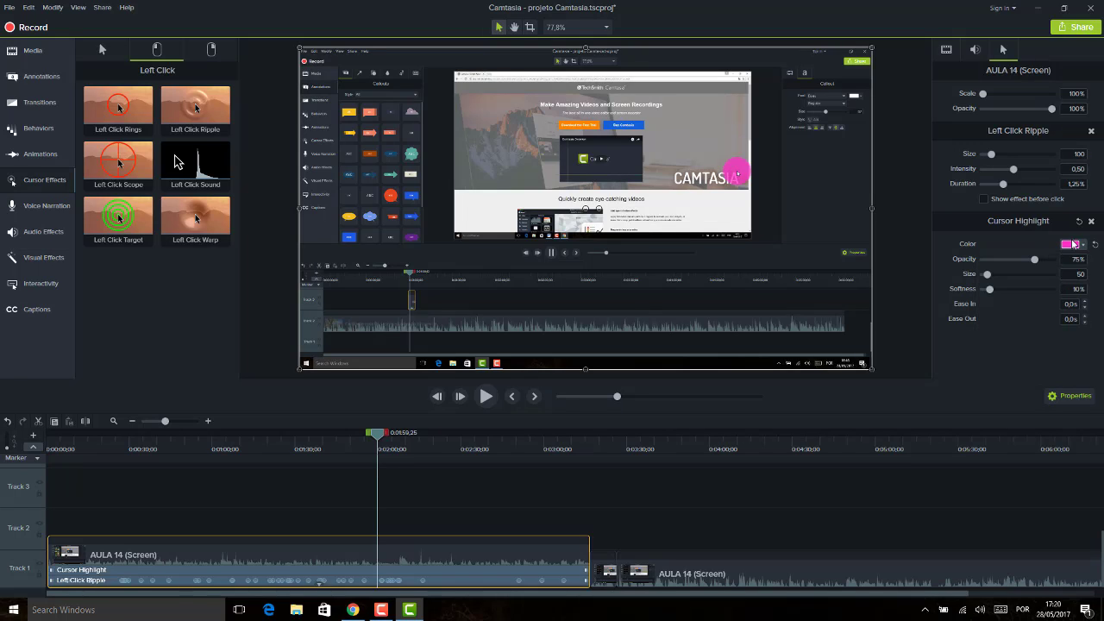
{"action": "left_click", "coordinate": [1075, 244]}
{"action": "left_click", "coordinate": [1043, 279]}
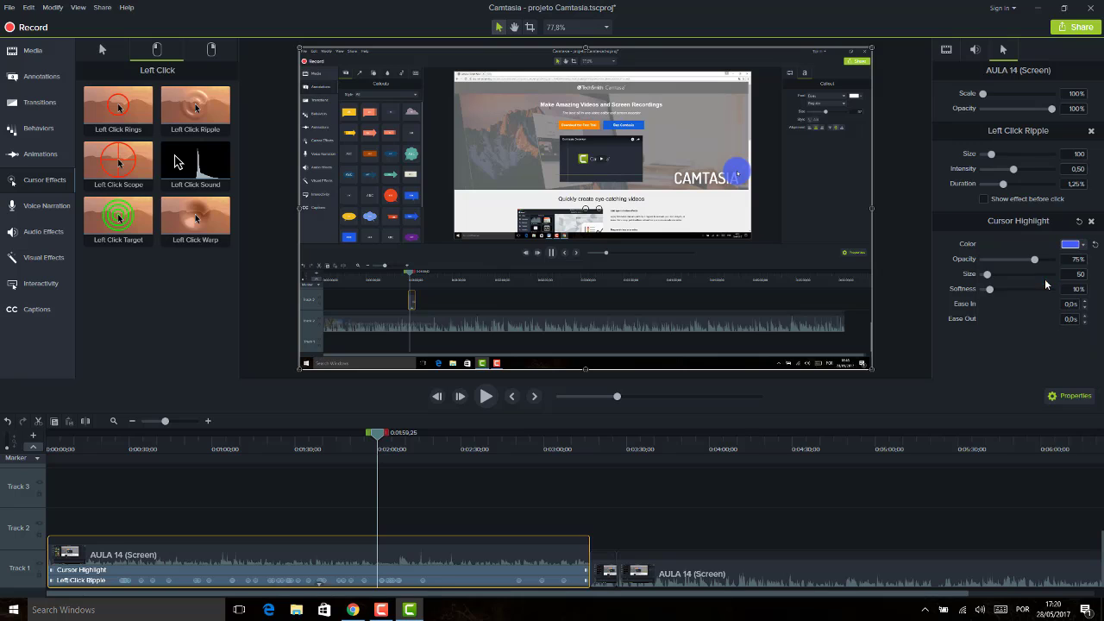
Set the first AULA 14 segment's Cursor Highlight to orange, size 123 and softness 25%, and preview it at 0:02:11;03.
{"action": "left_click", "coordinate": [1072, 244]}
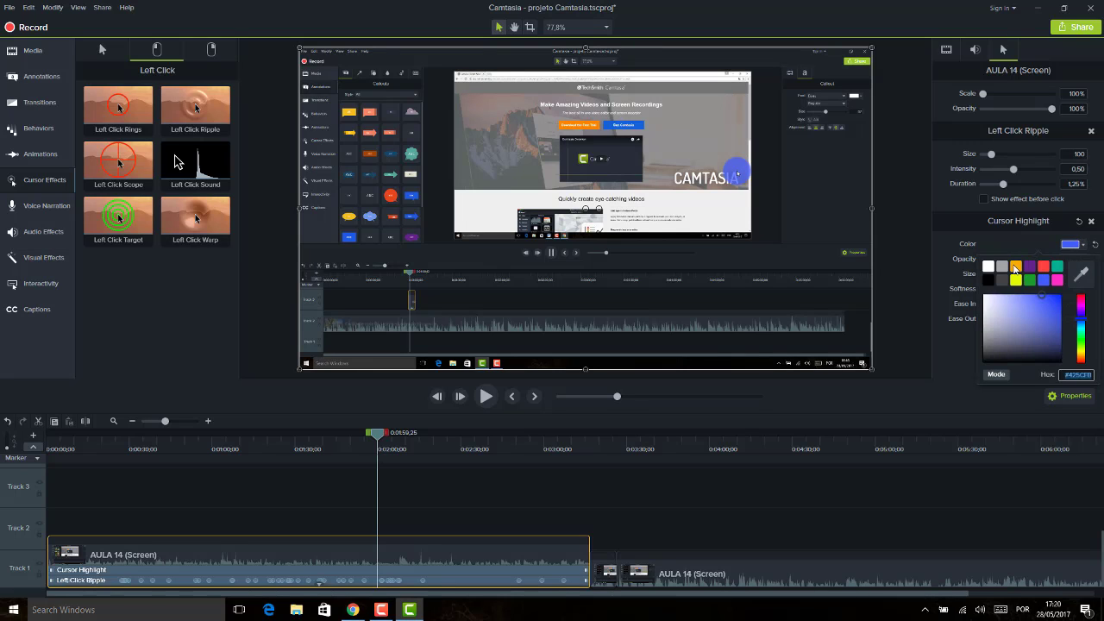
{"action": "left_click", "coordinate": [1016, 267]}
{"action": "left_click", "coordinate": [1073, 245]}
{"action": "left_click", "coordinate": [1074, 247]}
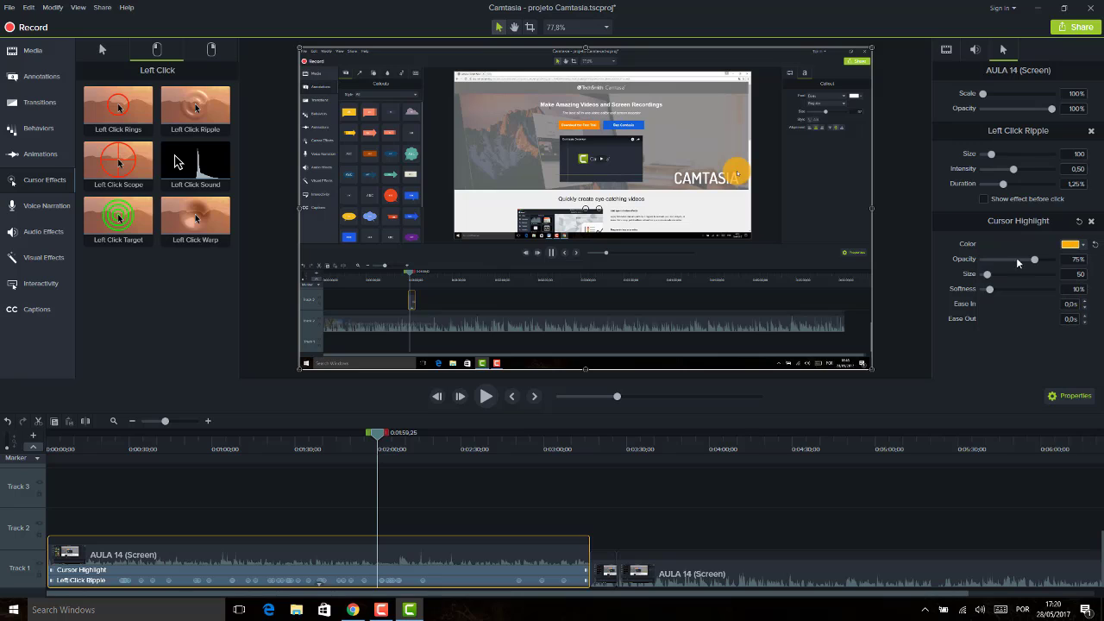
{"action": "mouse_move", "coordinate": [990, 276]}
{"action": "left_mouse_down"}
{"action": "mouse_move", "coordinate": [1000, 289]}
{"action": "mouse_move", "coordinate": [987, 289]}
{"action": "mouse_move", "coordinate": [1003, 291]}
{"action": "left_mouse_up"}
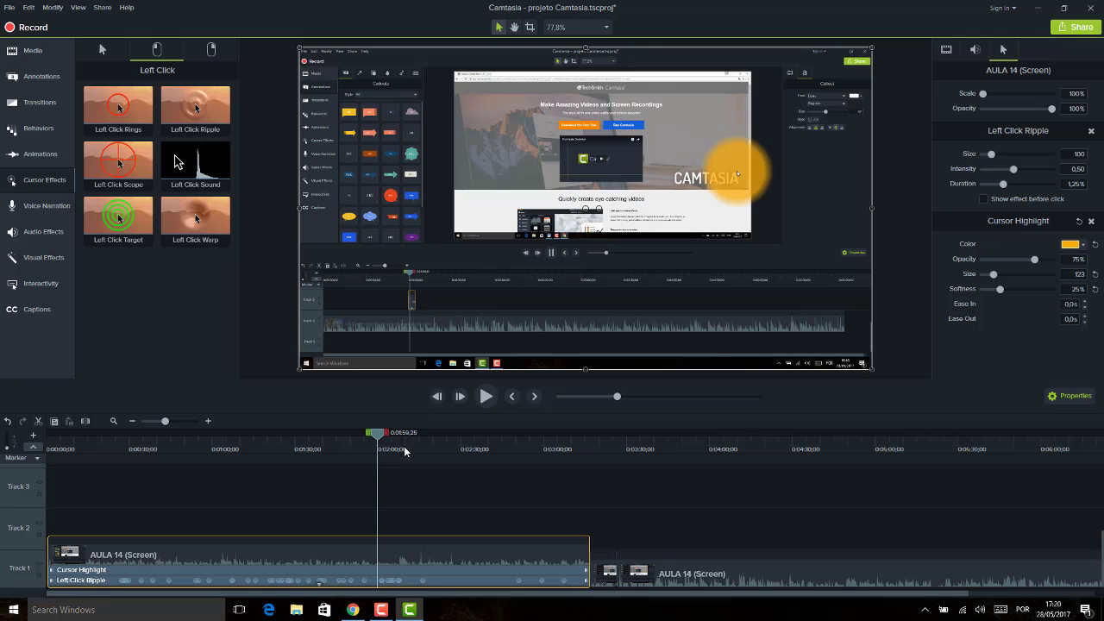
{"action": "mouse_move", "coordinate": [404, 451]}
{"action": "left_mouse_down"}
{"action": "mouse_move", "coordinate": [423, 449]}
{"action": "mouse_move", "coordinate": [409, 454]}
{"action": "left_mouse_up"}
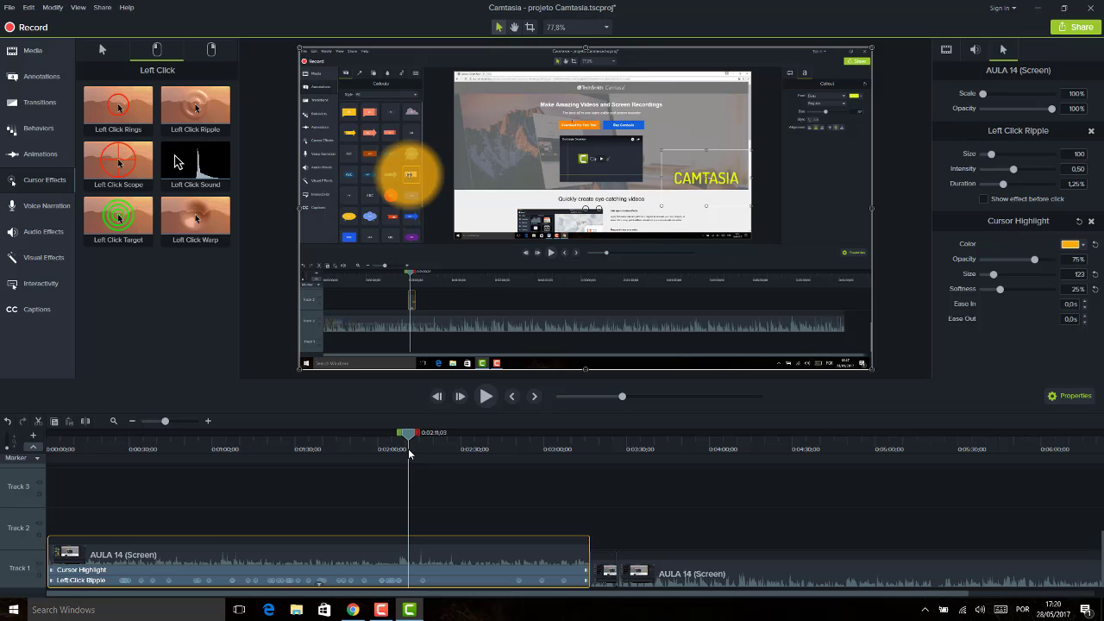